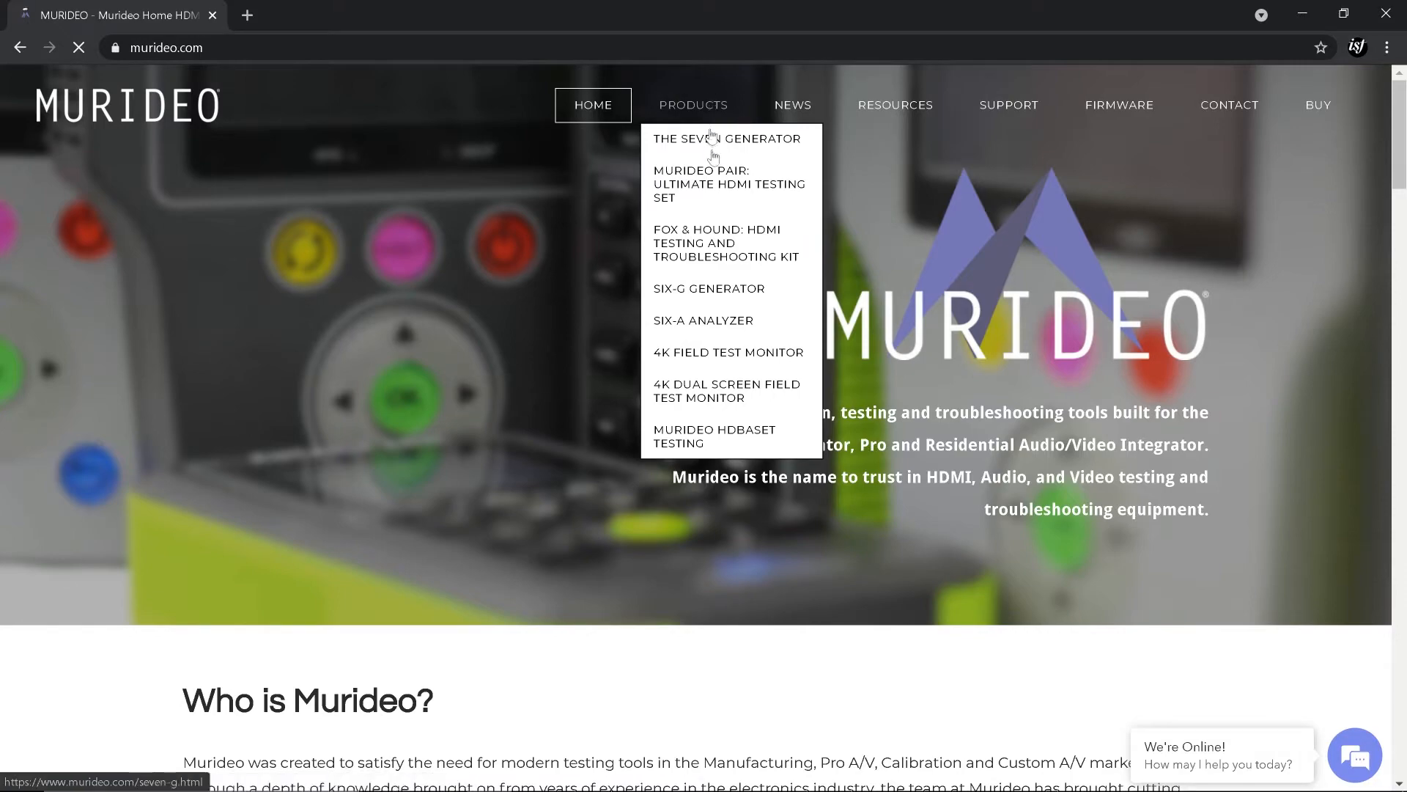
Open the SEVEN Generator product page and show the PC software list among its resources
left_click(717, 141)
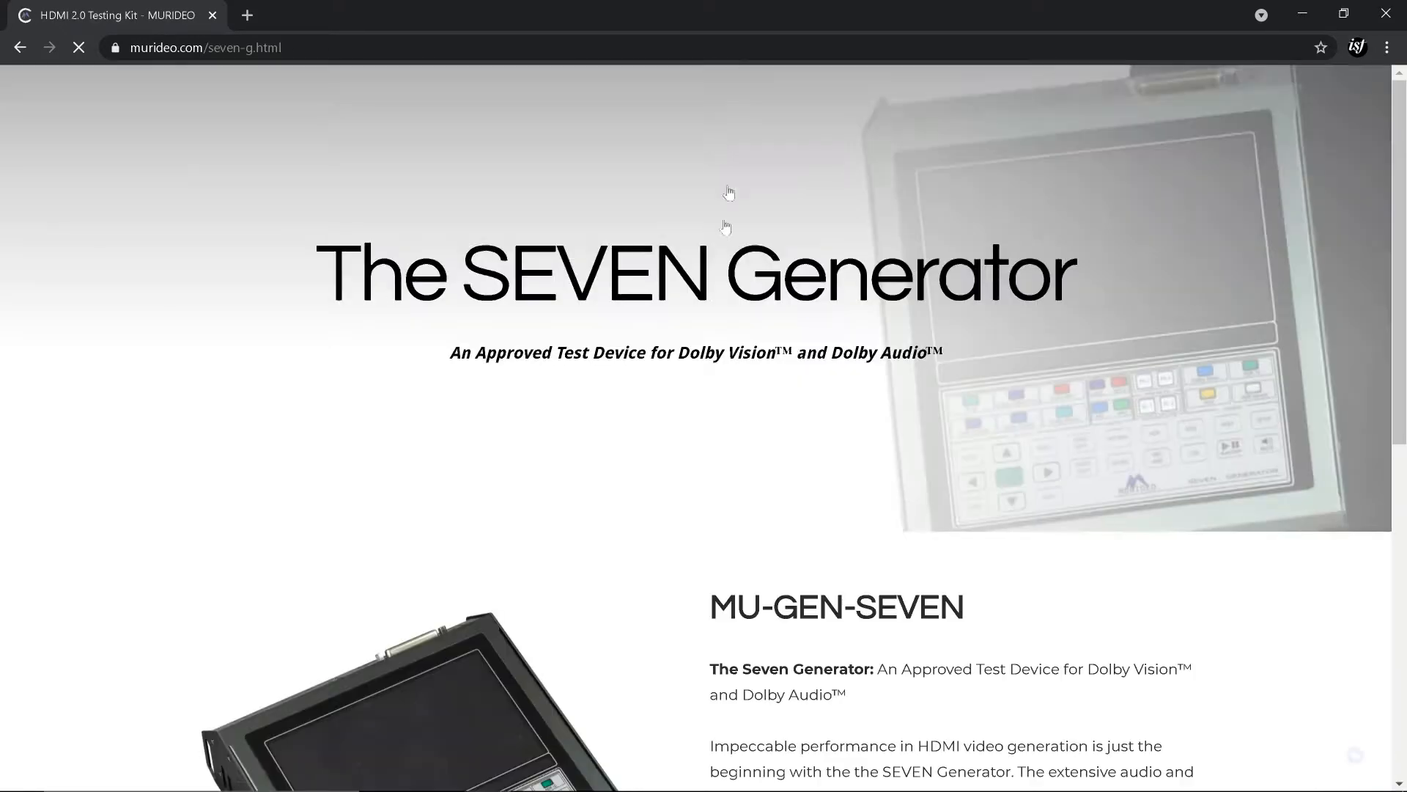
scroll(722, 226, "down", 9)
scroll(726, 226, "down", 4)
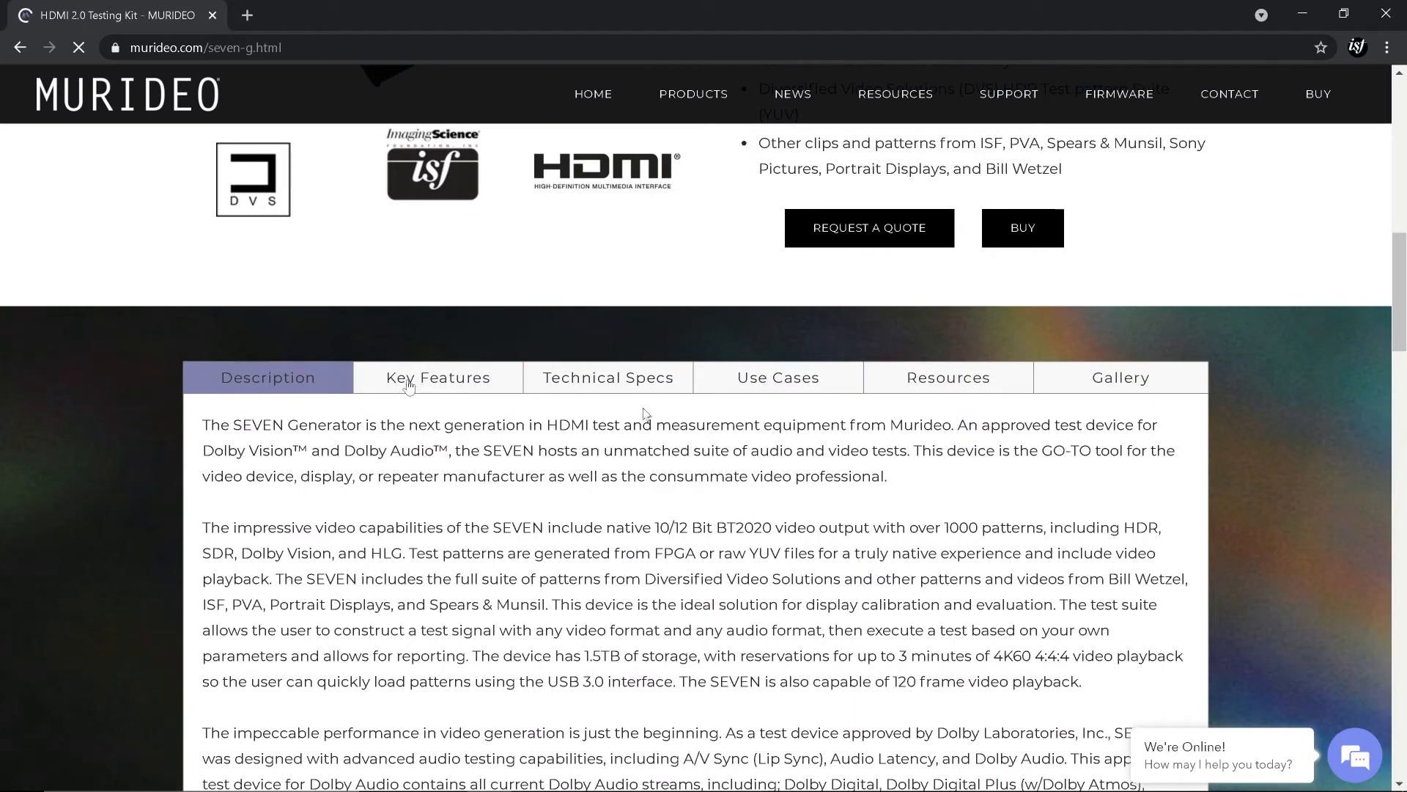
left_click(971, 388)
scroll(971, 387, "down", 10)
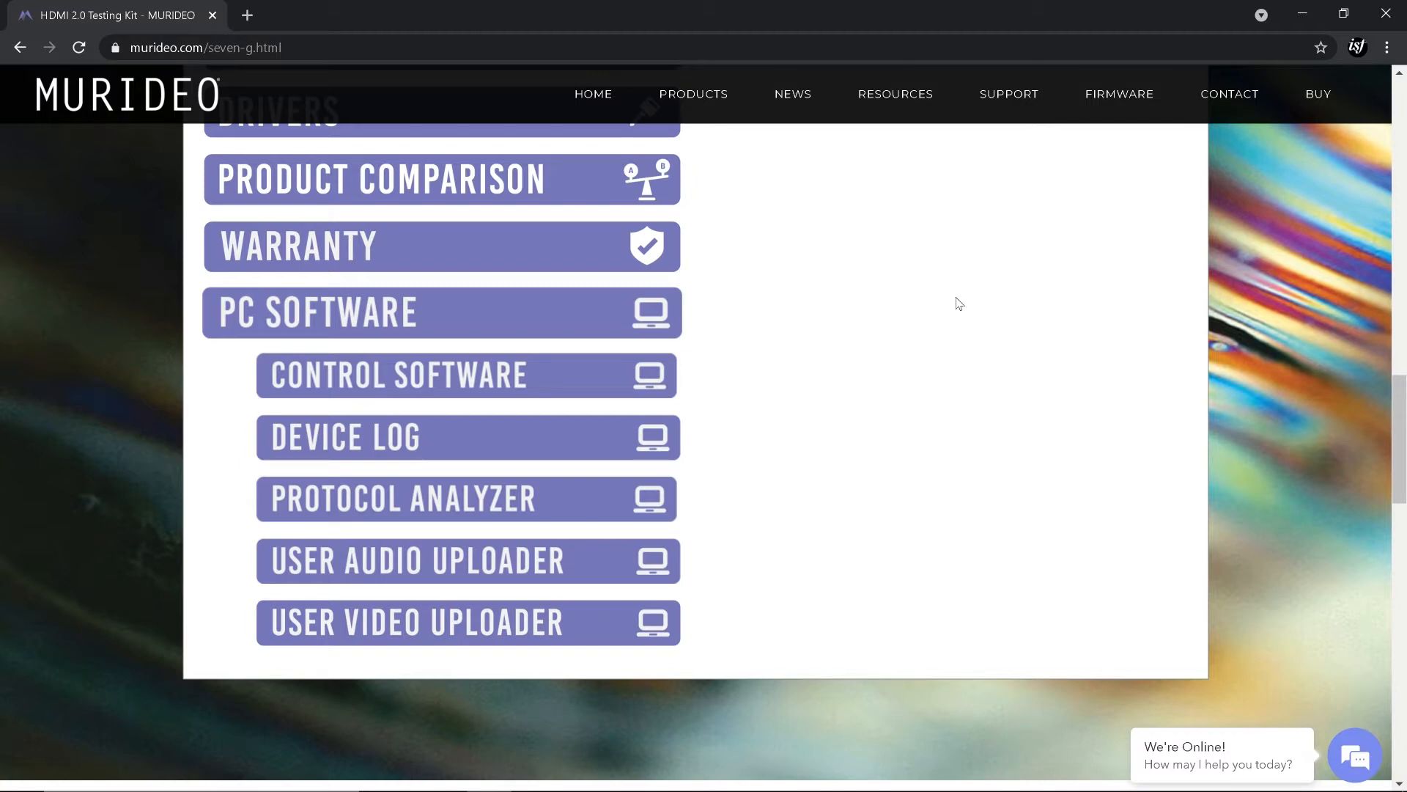
Open the User Audio Uploader and User Video Uploader download pages from the PC software list
left_click(392, 551)
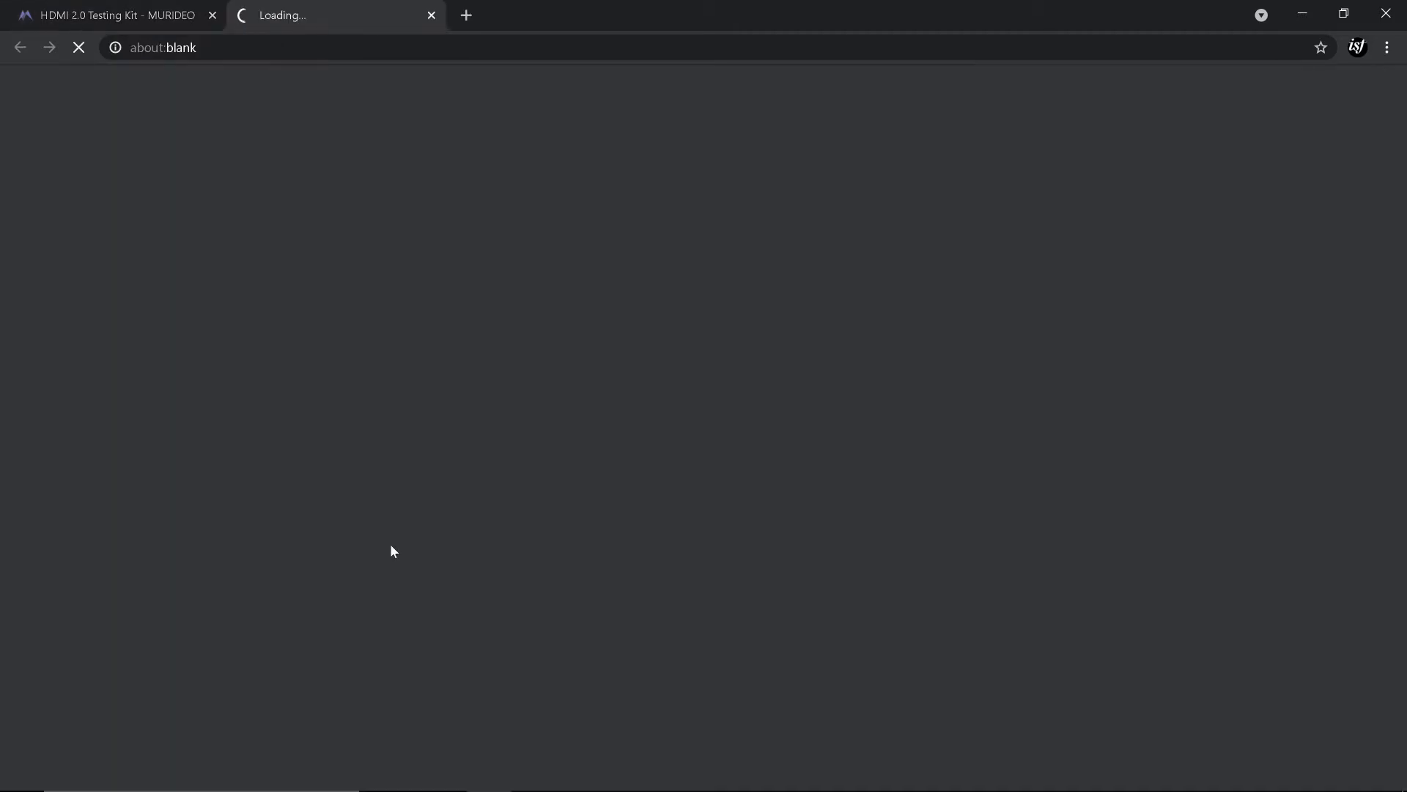
left_click(116, 13)
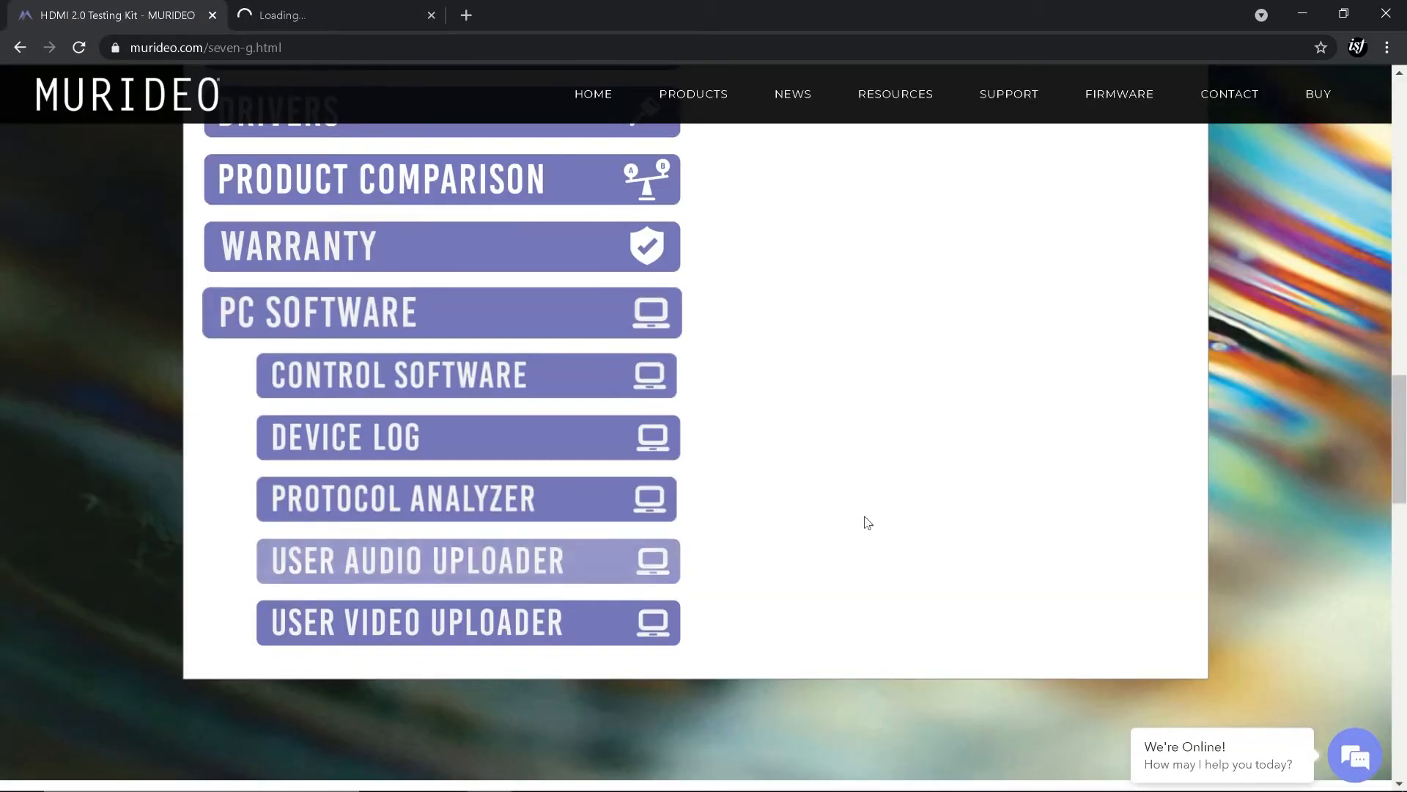
left_click(401, 632)
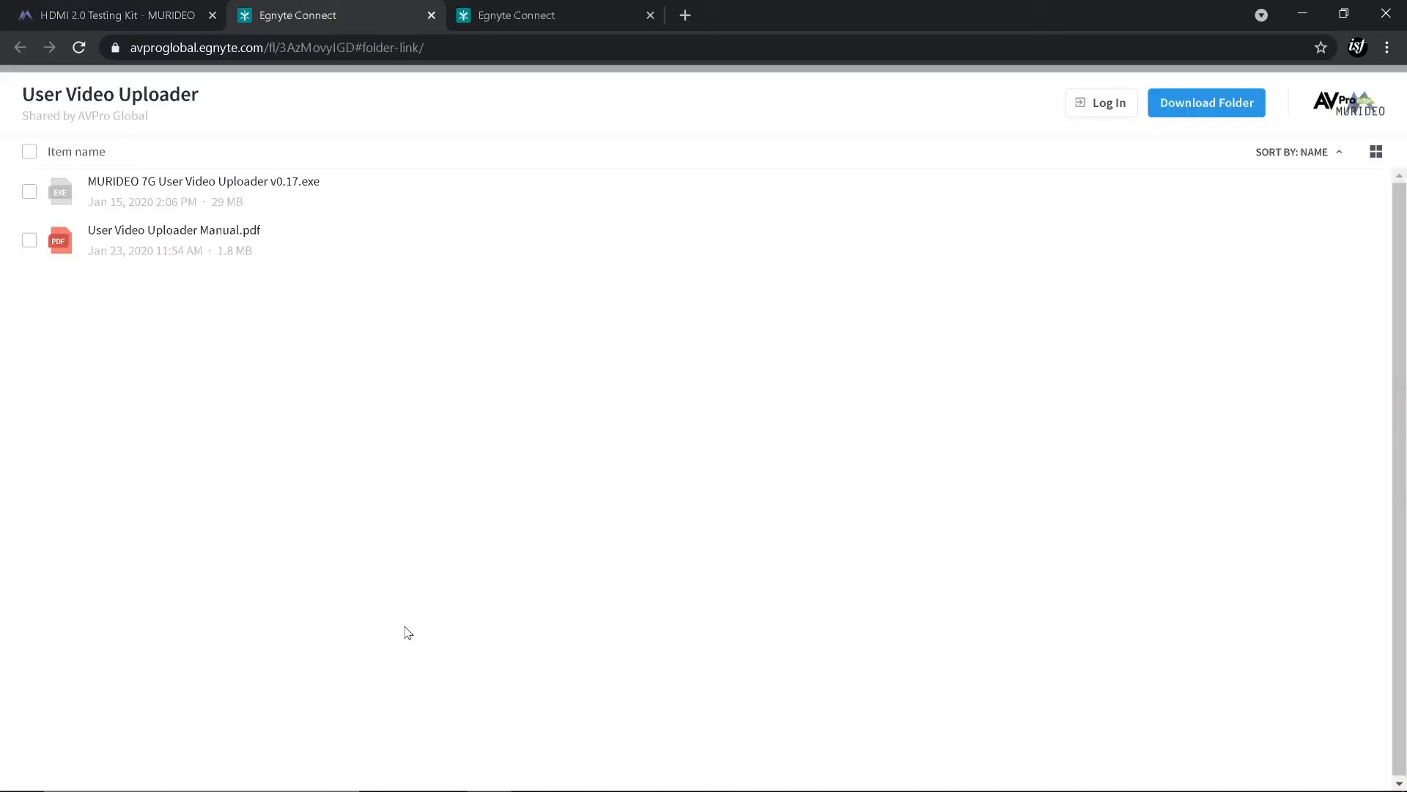
Download the complete User Video Uploader and User Audio Uploader folders
left_click(1205, 104)
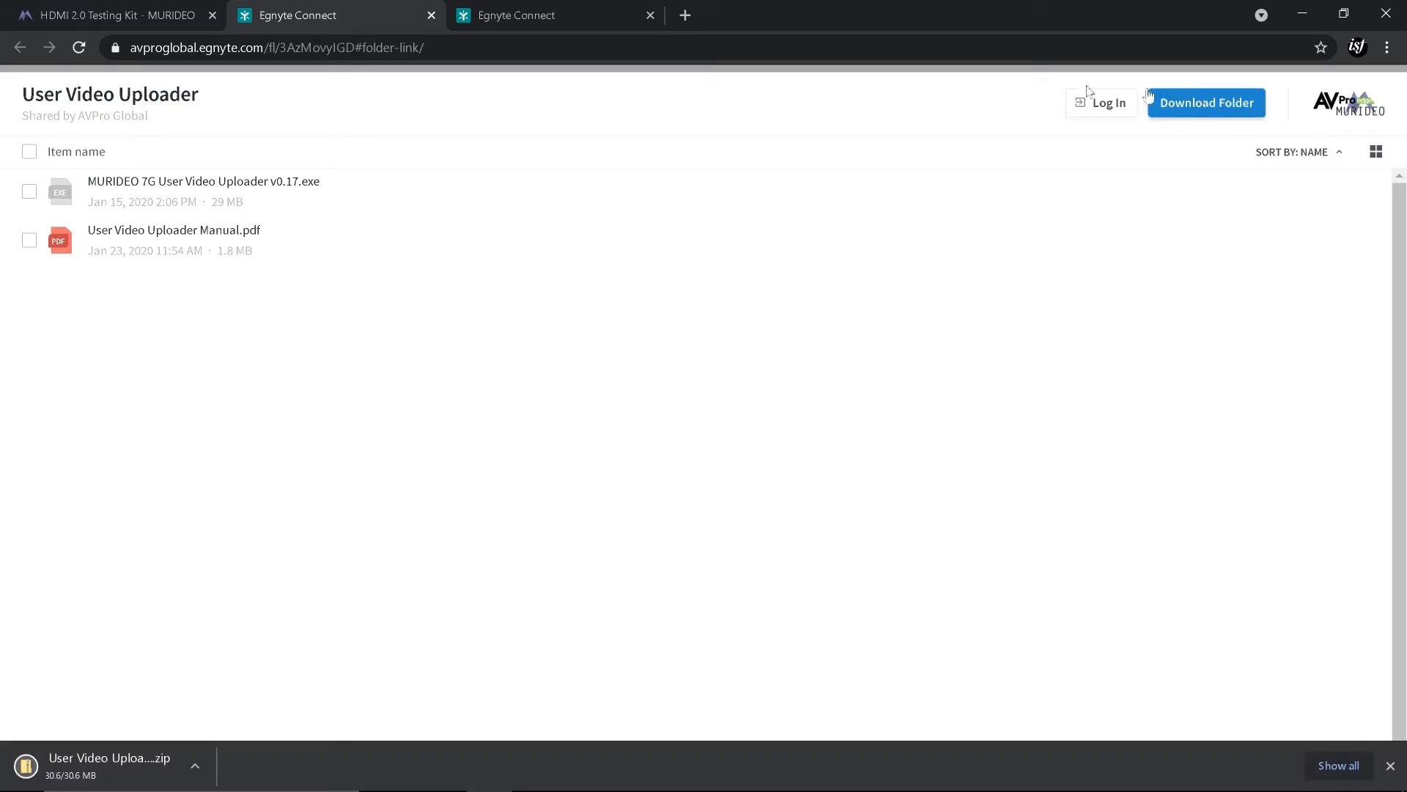
left_click(538, 16)
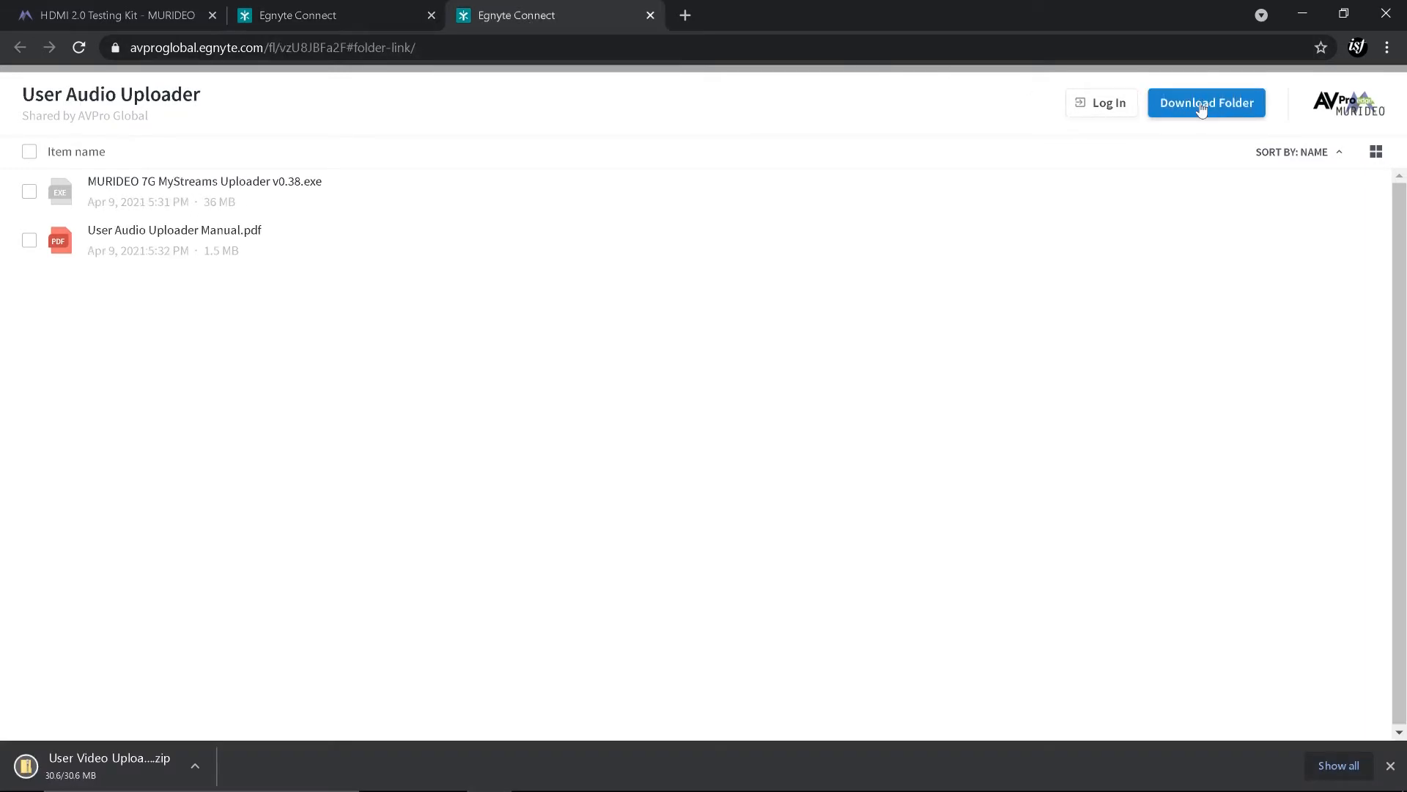
left_click(1202, 107)
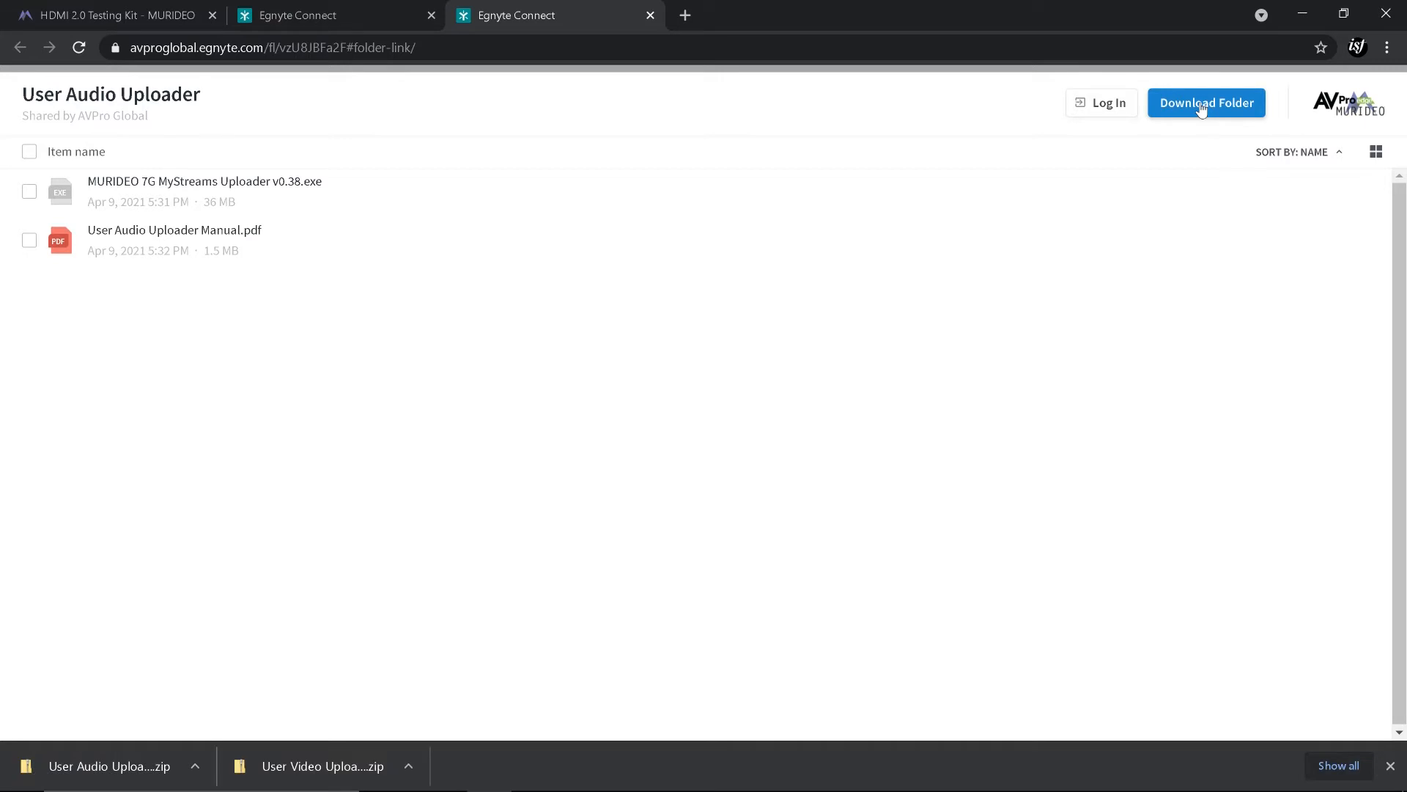
Extract the downloaded User Audio Uploader archive to the Desktop
left_click(140, 766)
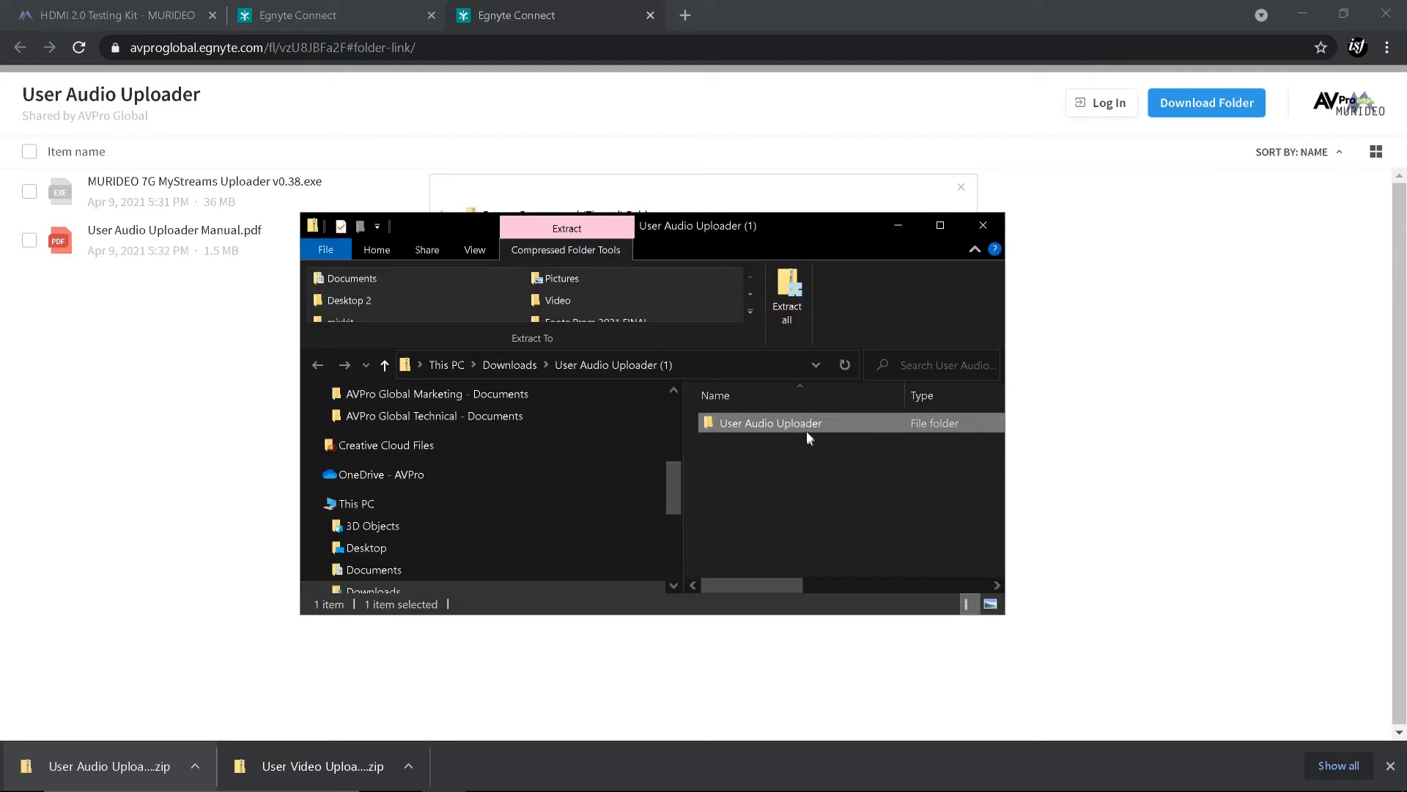
left_click(792, 304)
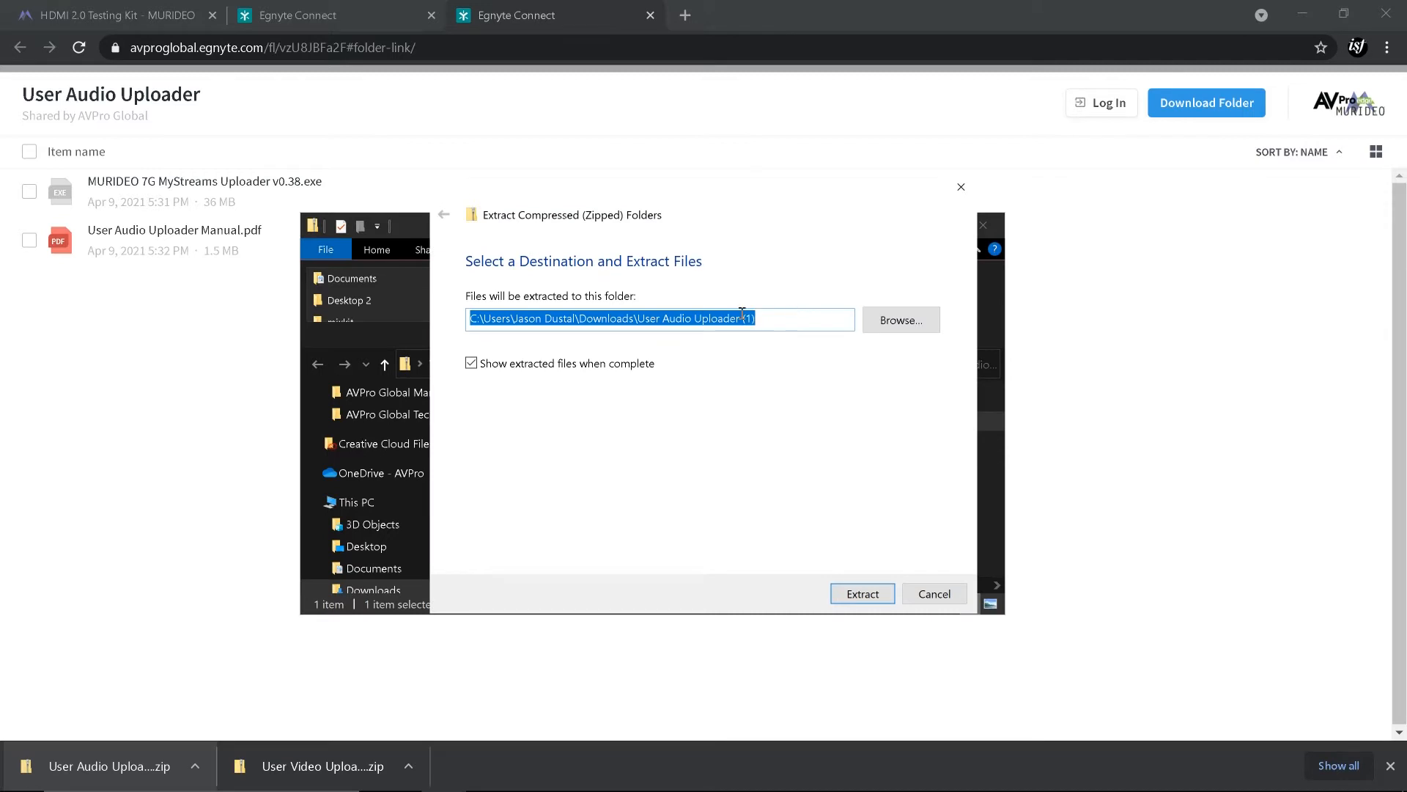
left_click(911, 321)
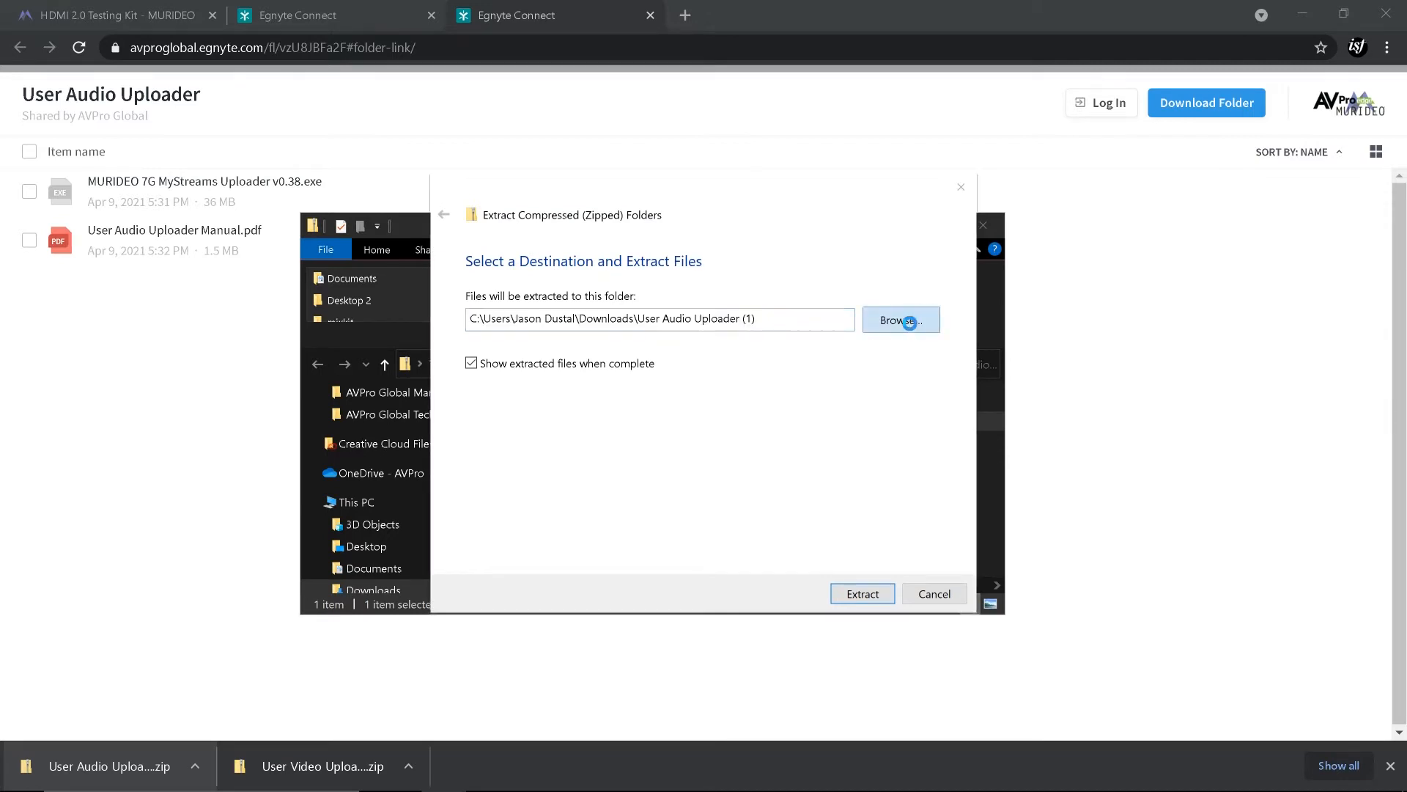
left_click(551, 355)
left_click(841, 501)
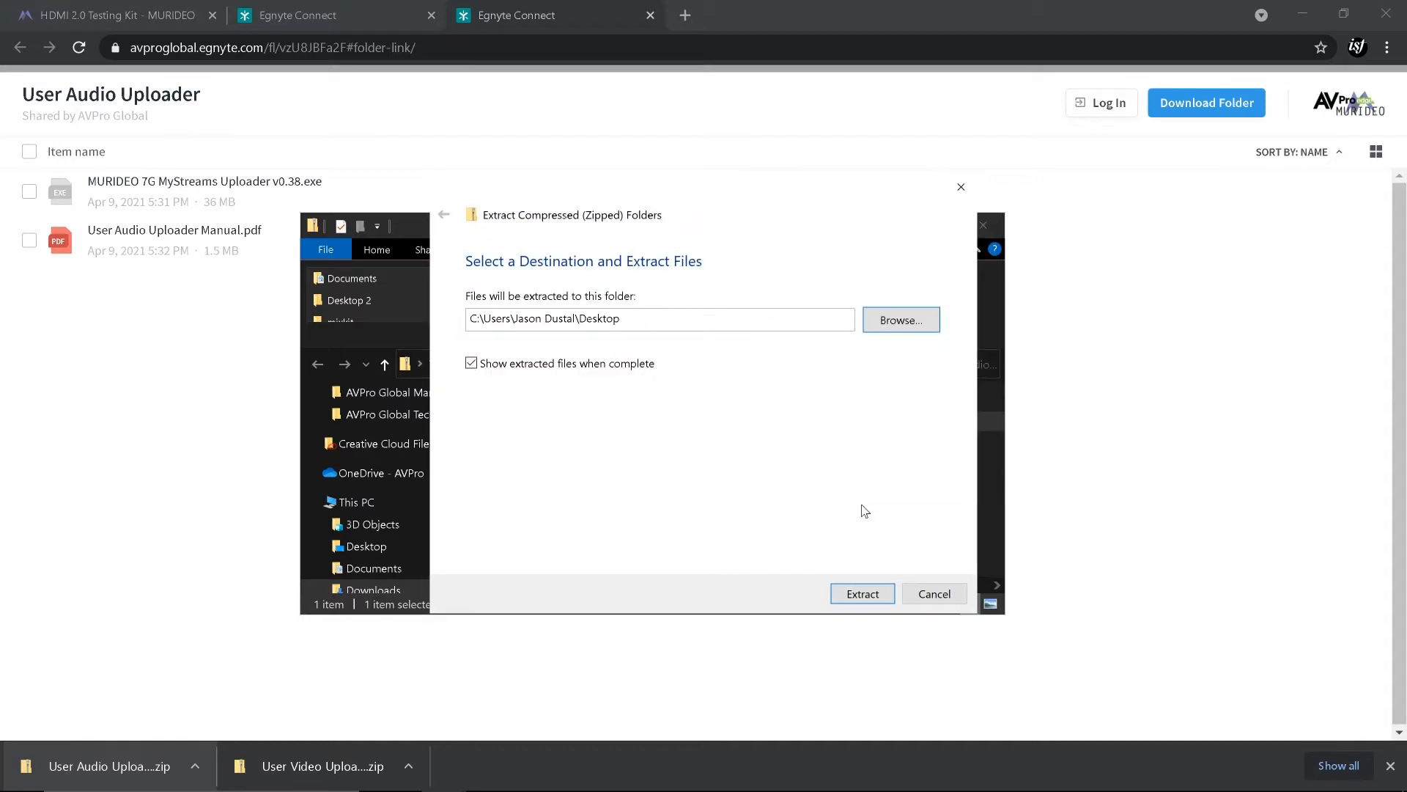
left_click(862, 596)
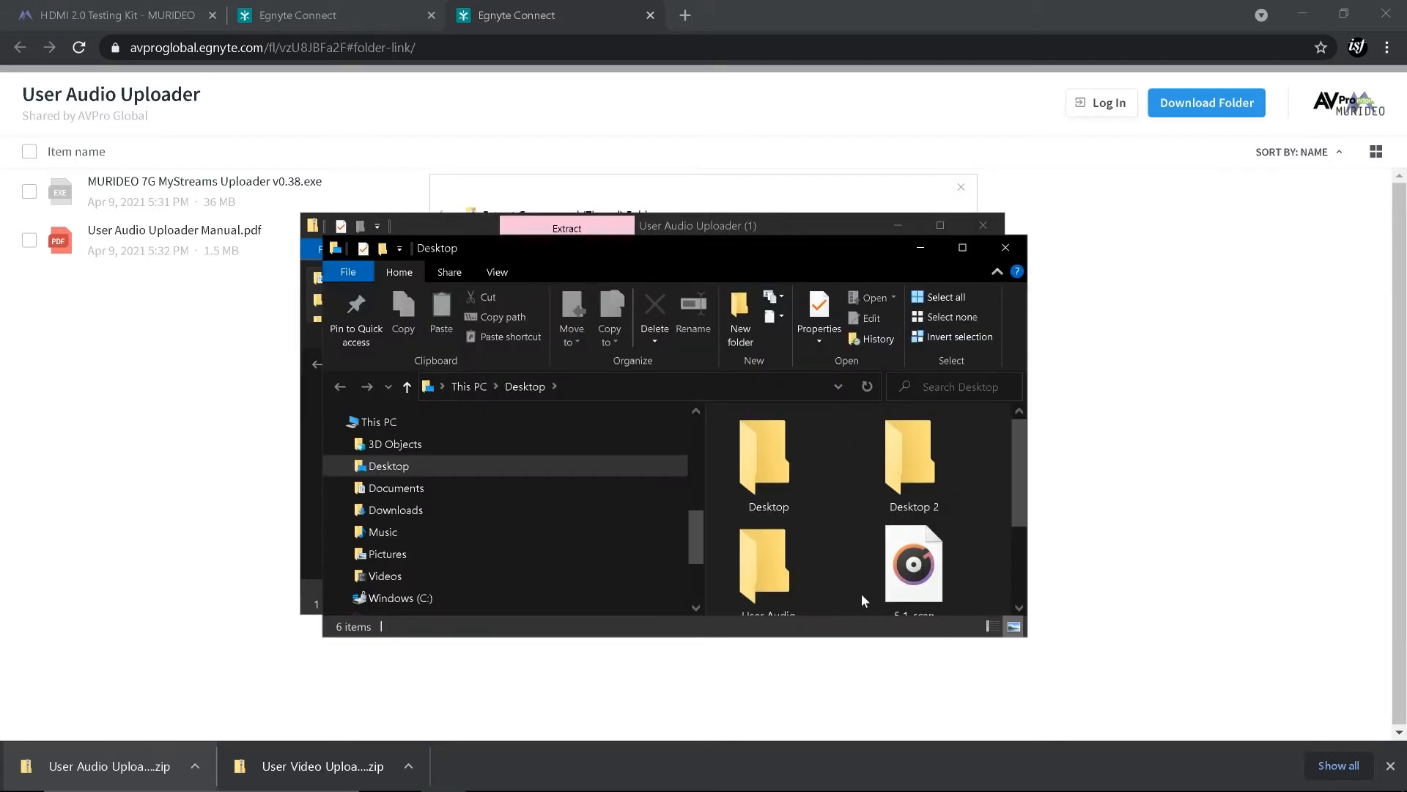
Extract the downloaded User Video Uploader archive to the Desktop
left_click(302, 755)
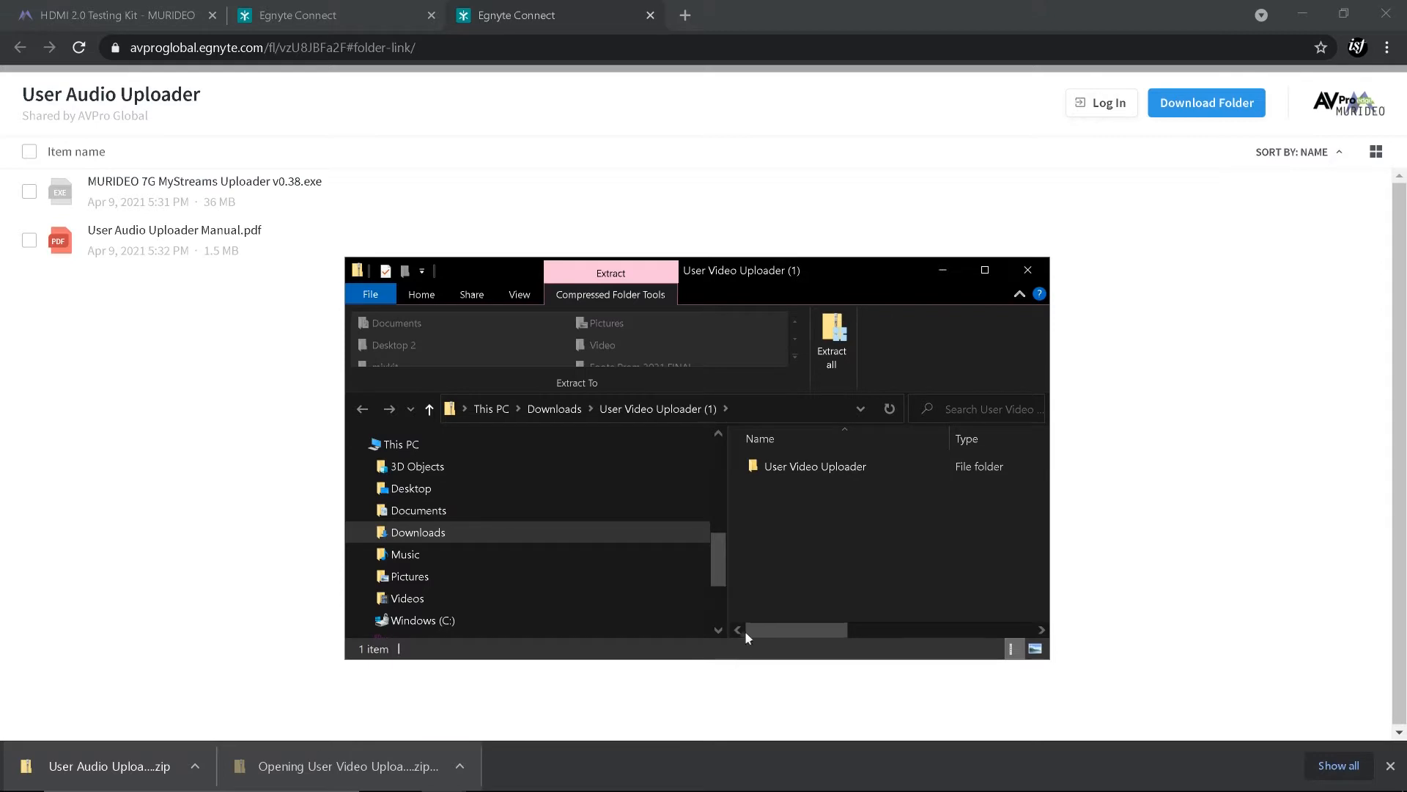
left_click(796, 464)
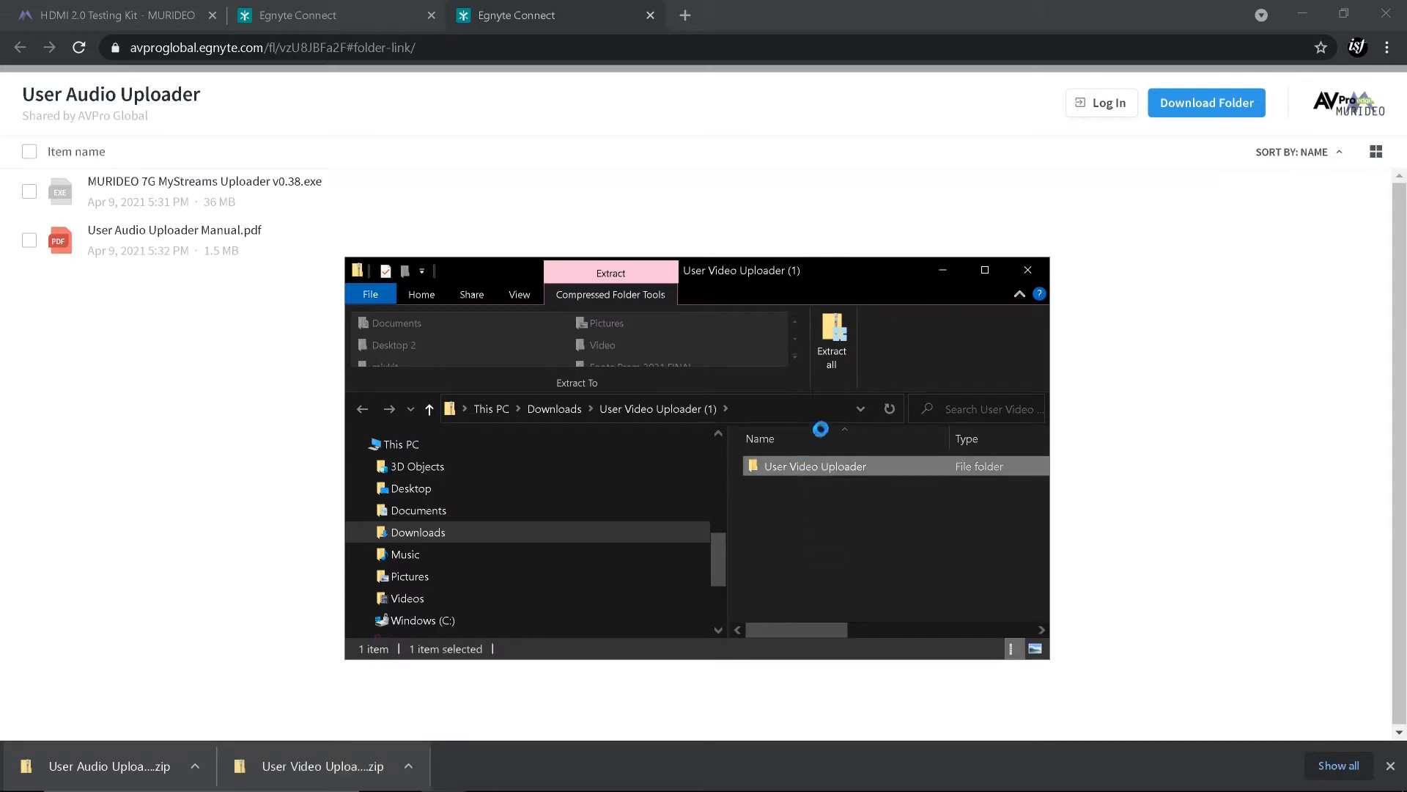
left_click(833, 341)
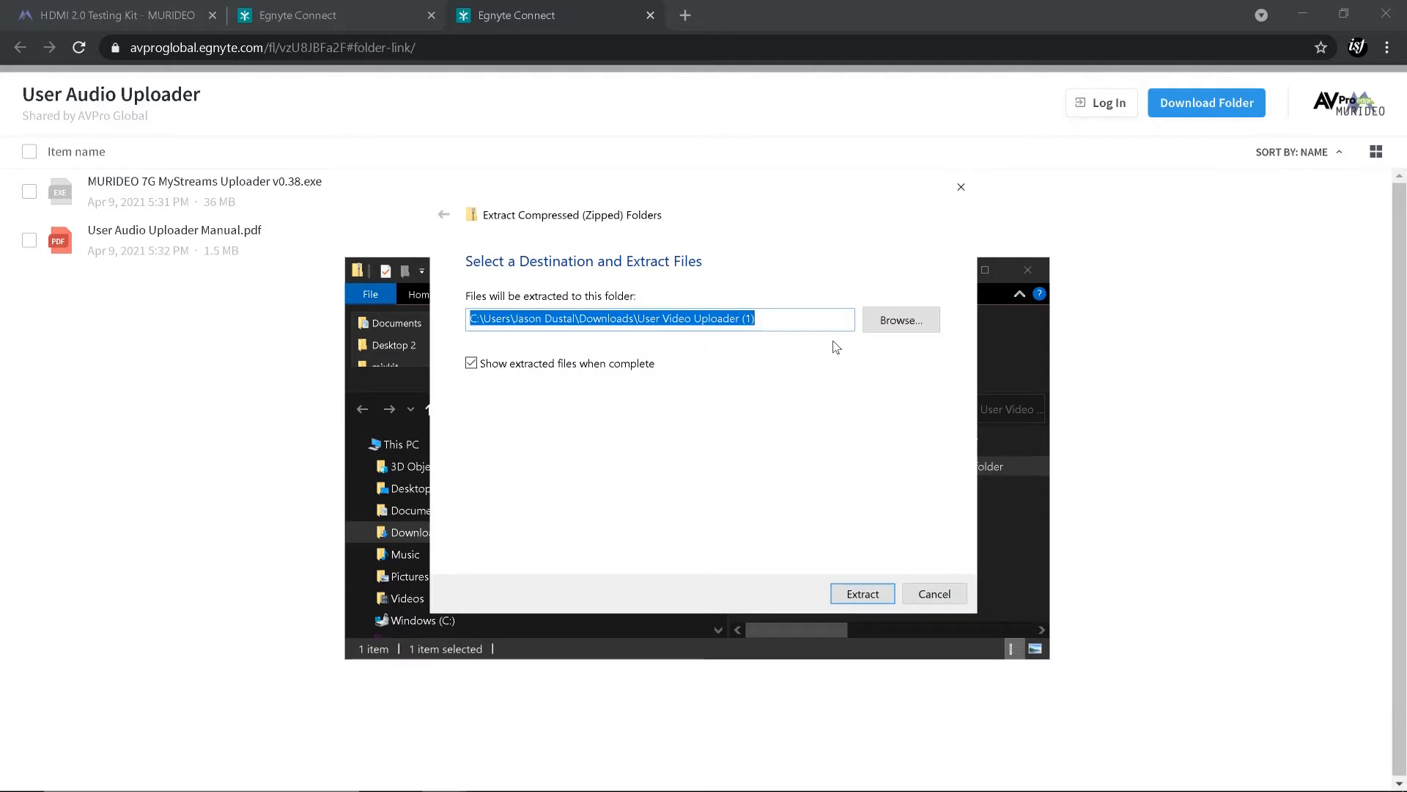
left_click(890, 324)
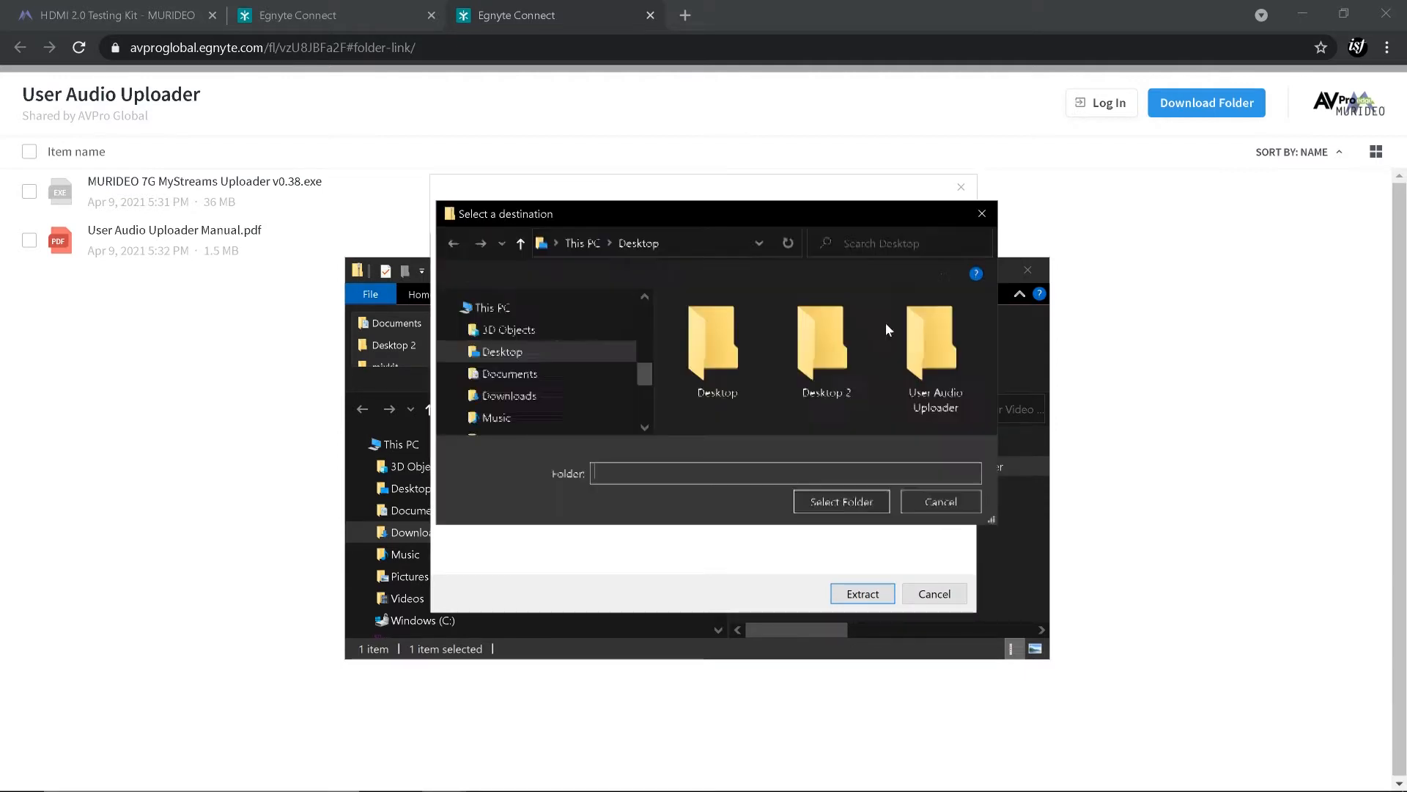
left_click(528, 354)
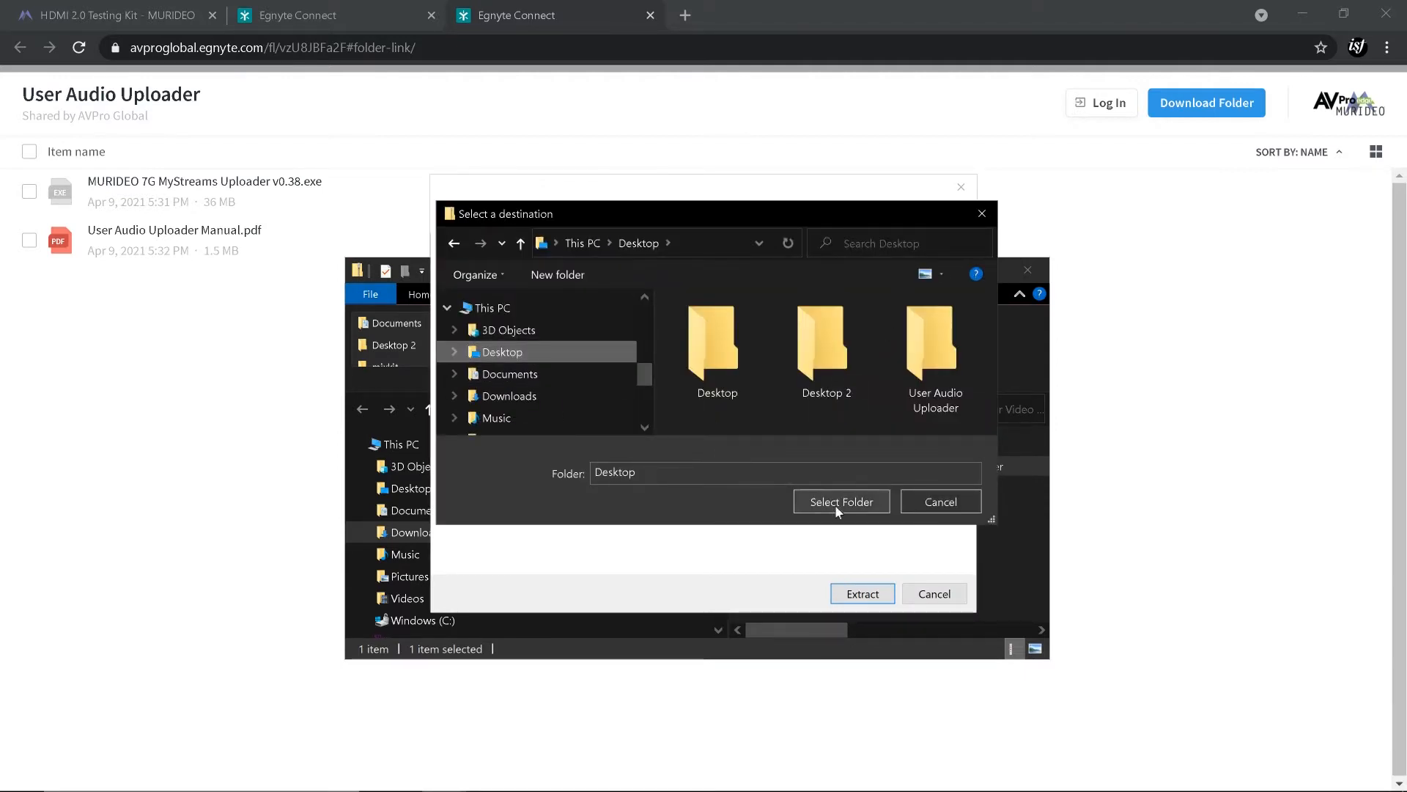
left_click(835, 503)
left_click(863, 590)
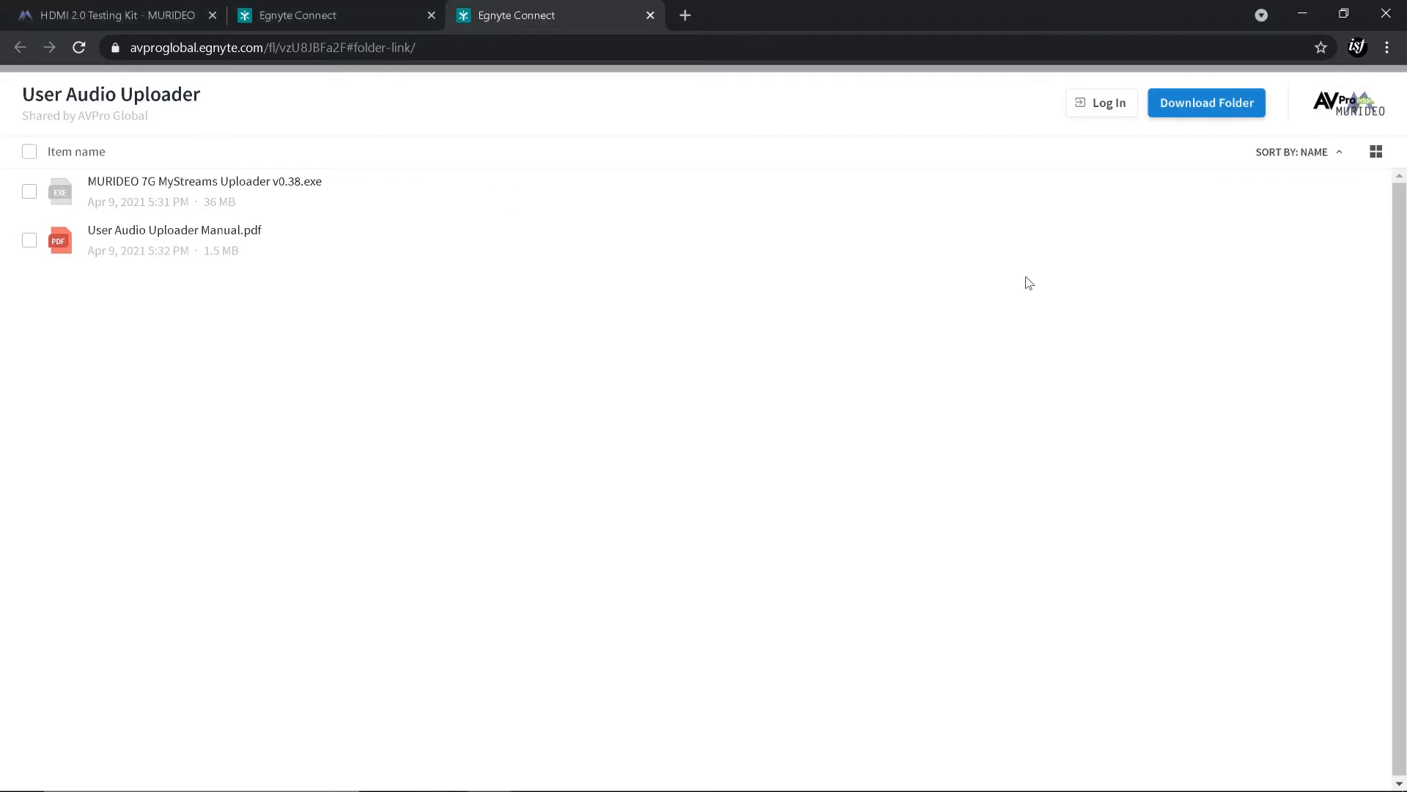
Close the browser pages and the leftover archive window to return to the desktop
left_click(431, 14)
left_click(431, 14)
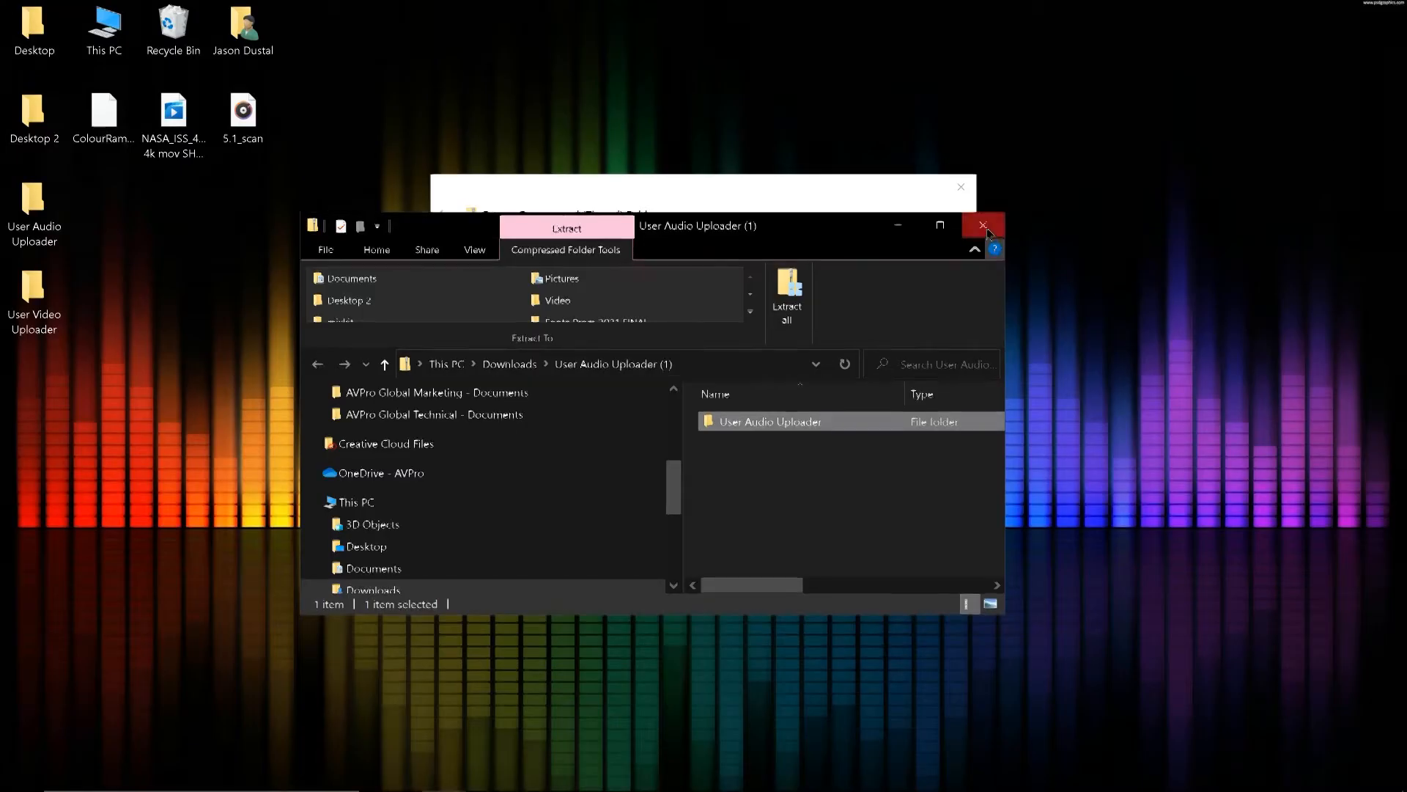
left_click(984, 224)
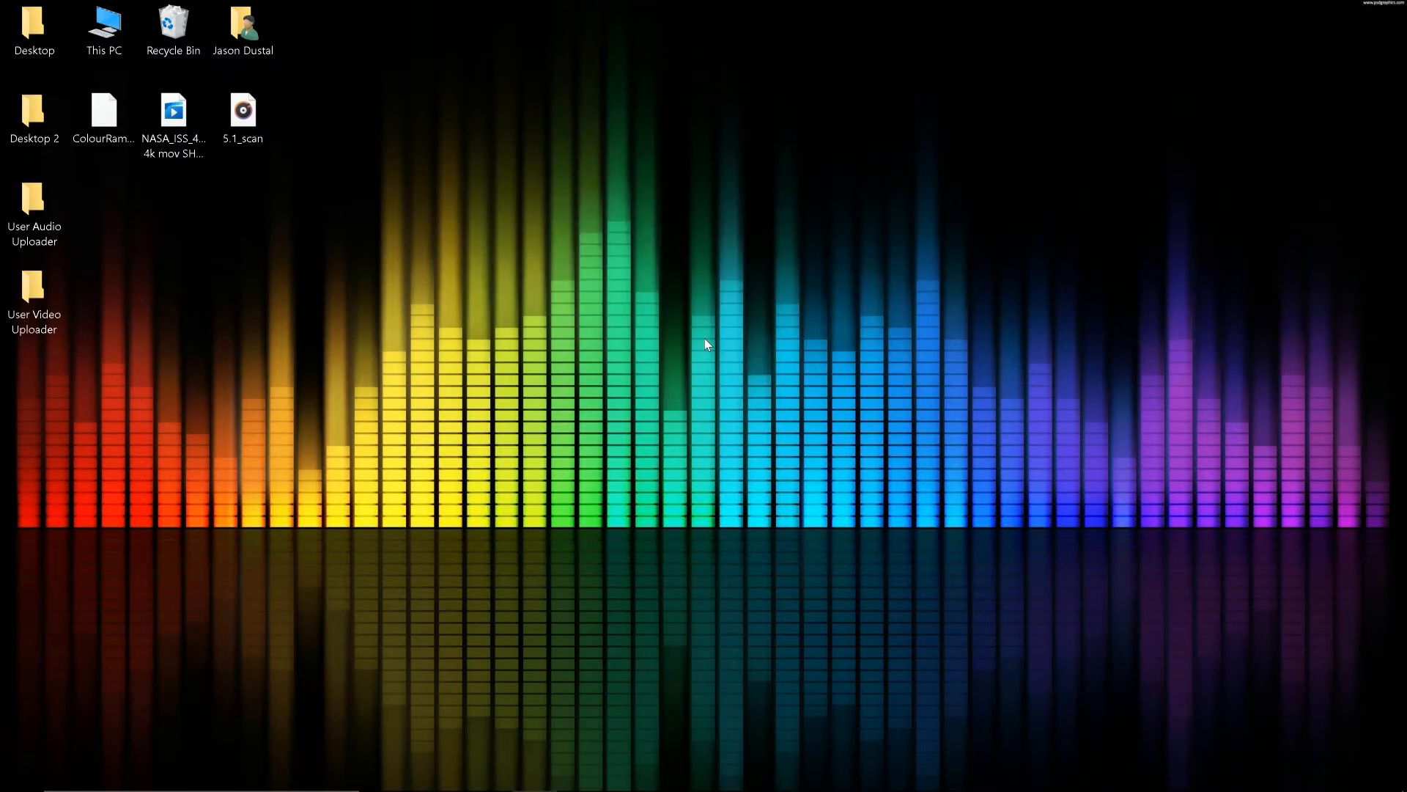
Launch MURIDEO 7G User Video Uploader v0.17 from the extracted User Video Uploader folder, allowing it past SmartScreen, and reposition its window
double_click(44, 314)
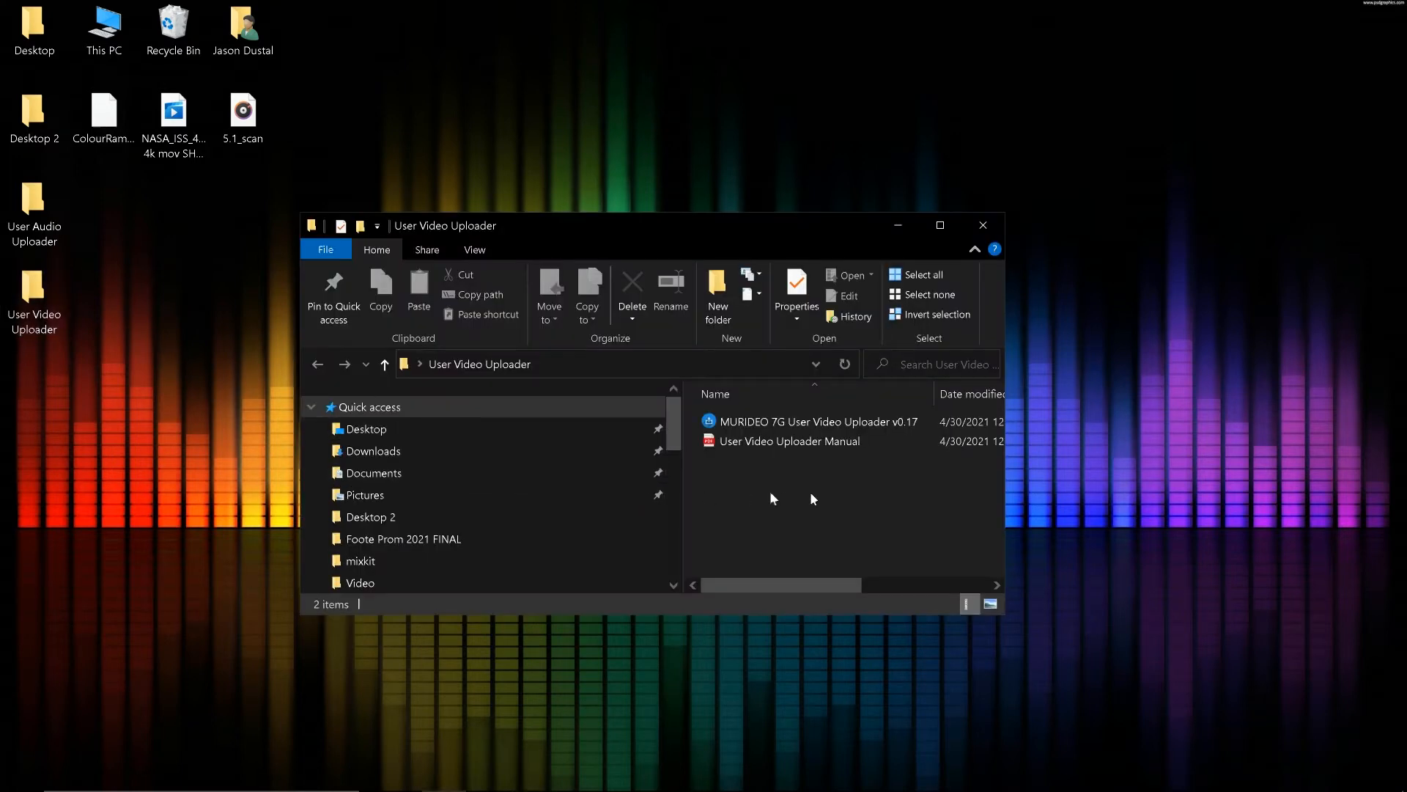
left_click(831, 423)
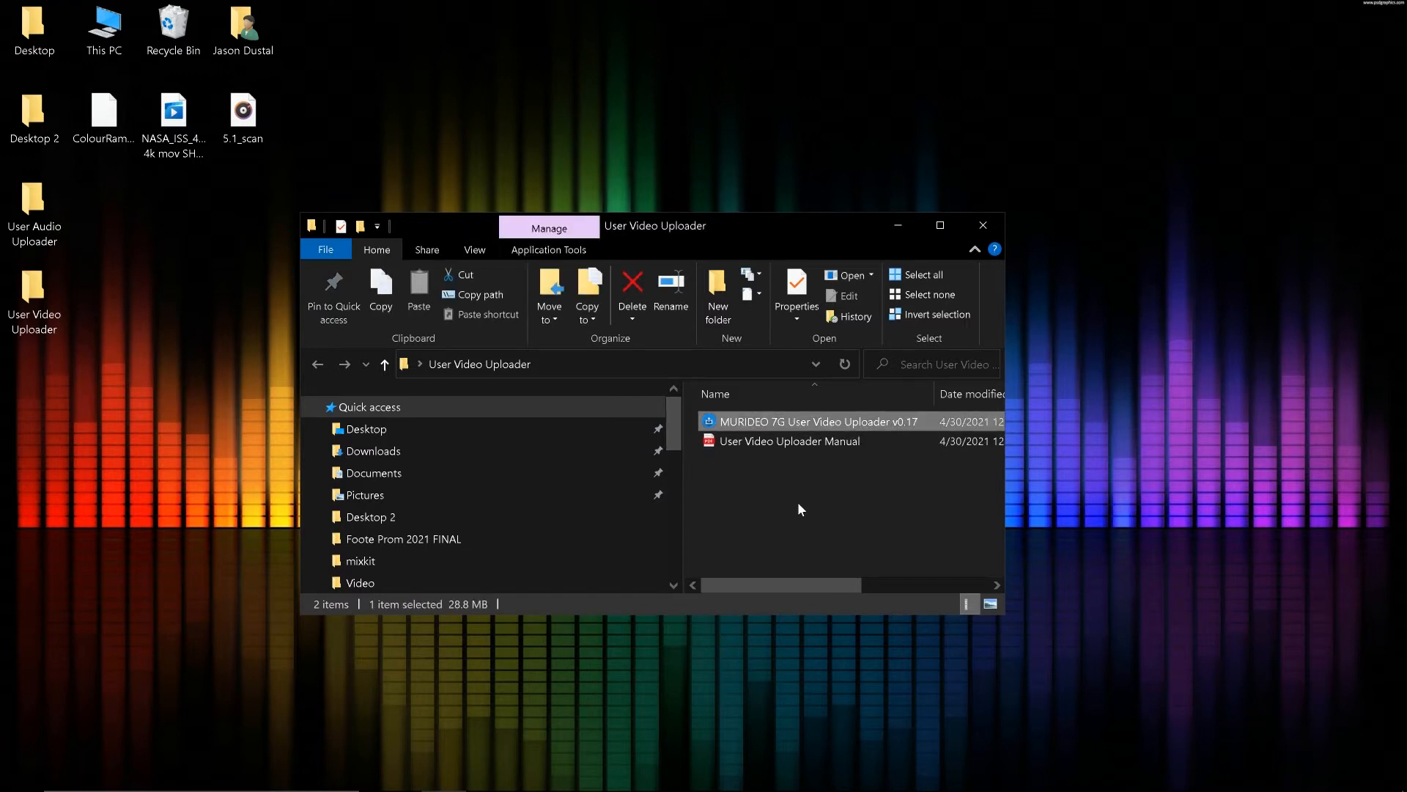
double_click(796, 422)
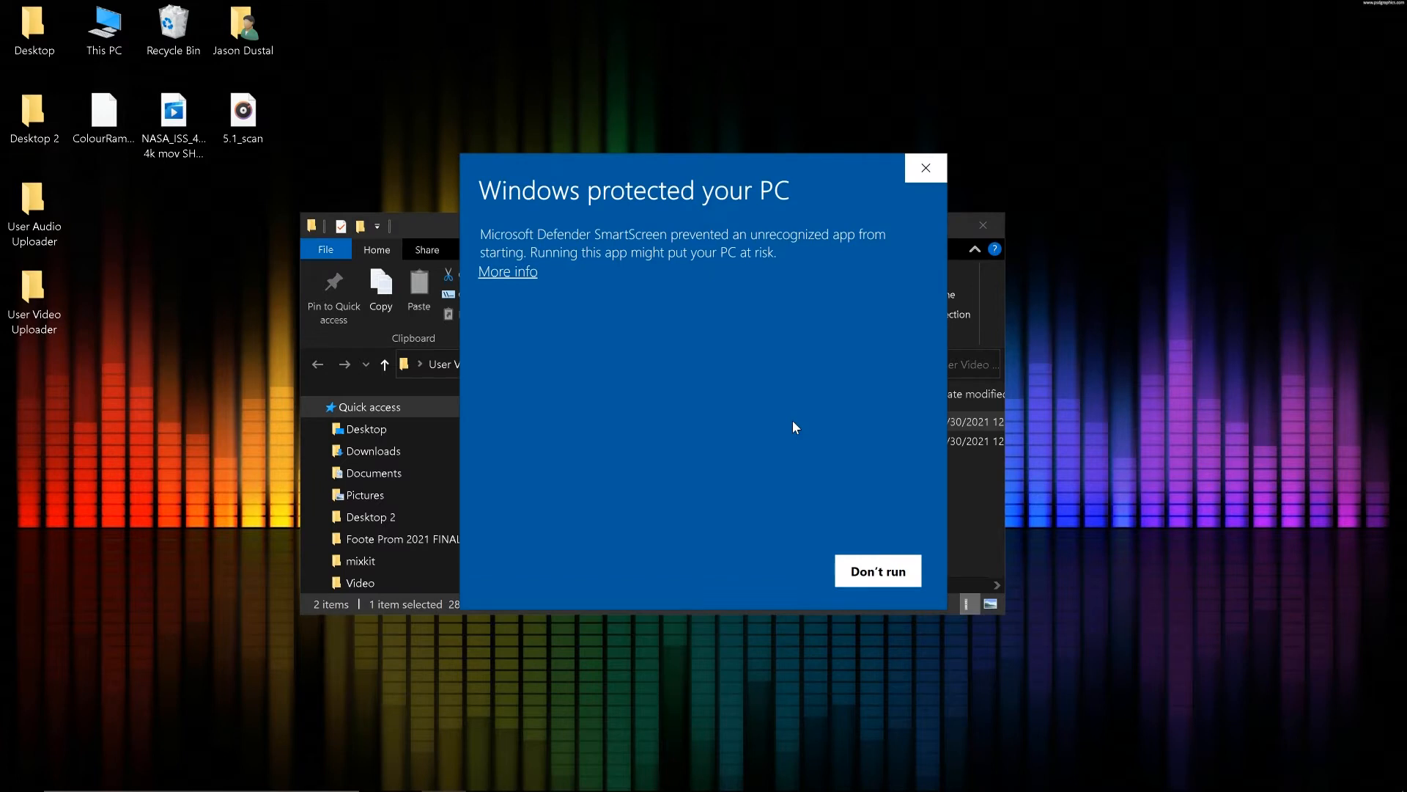
left_click(498, 273)
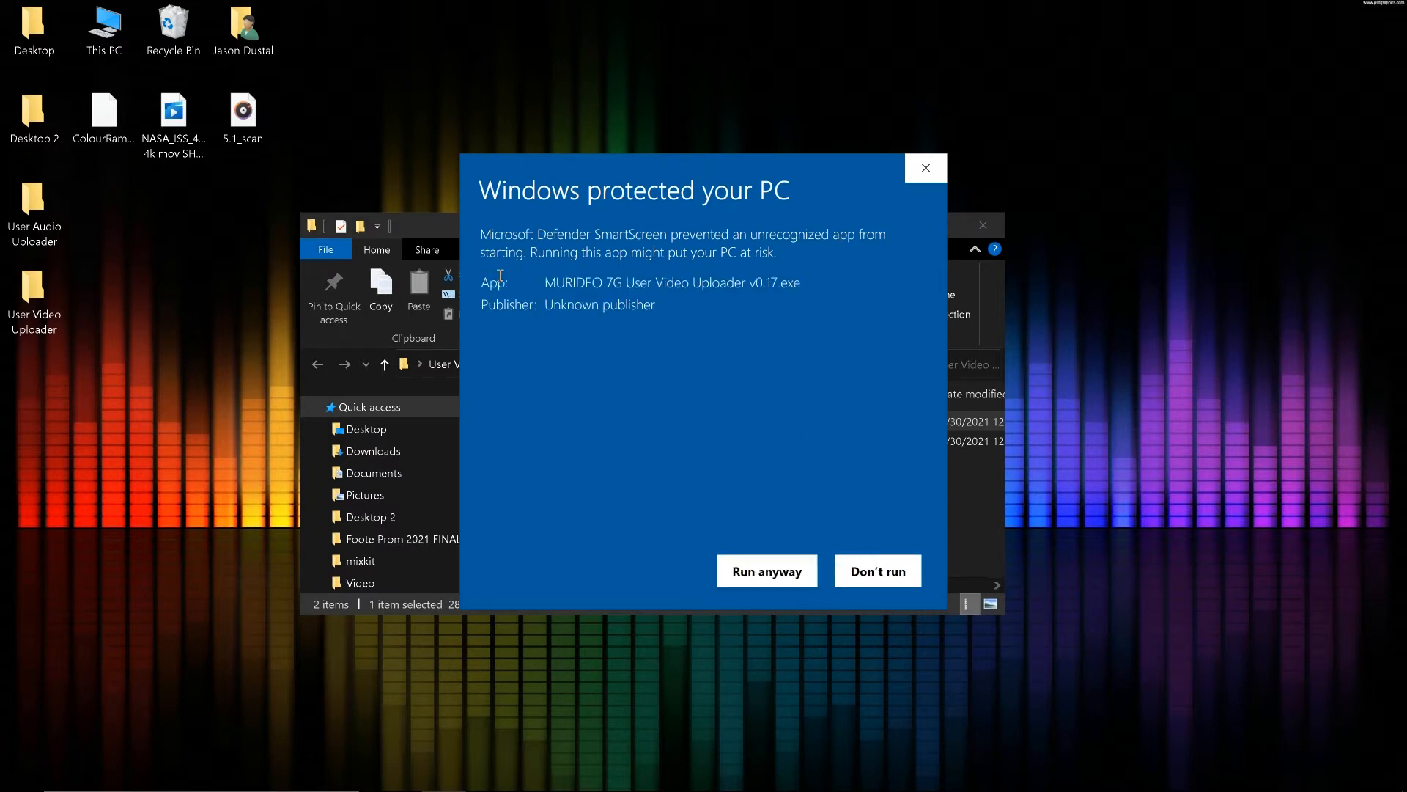
left_click(765, 578)
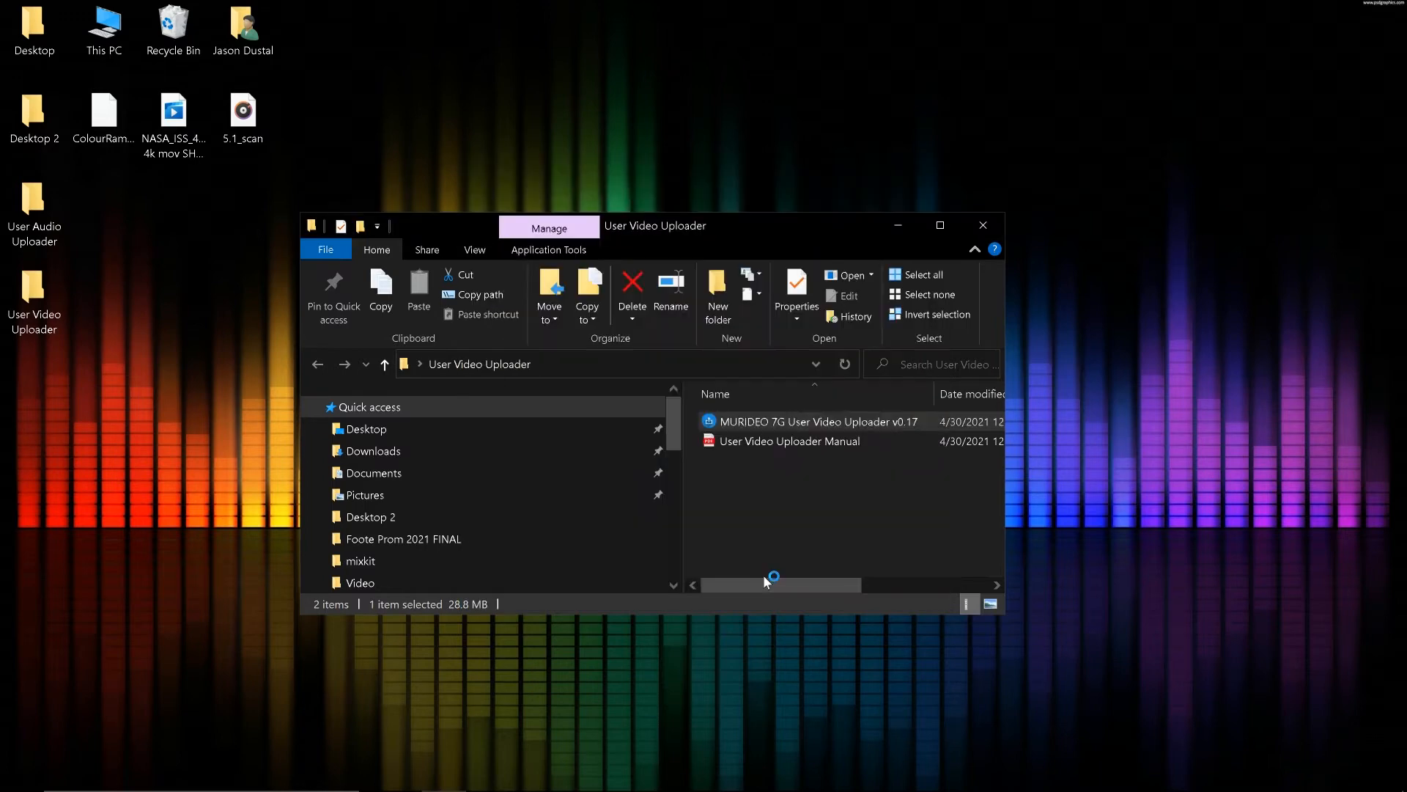
left_click_drag(768, 24, 850, 36)
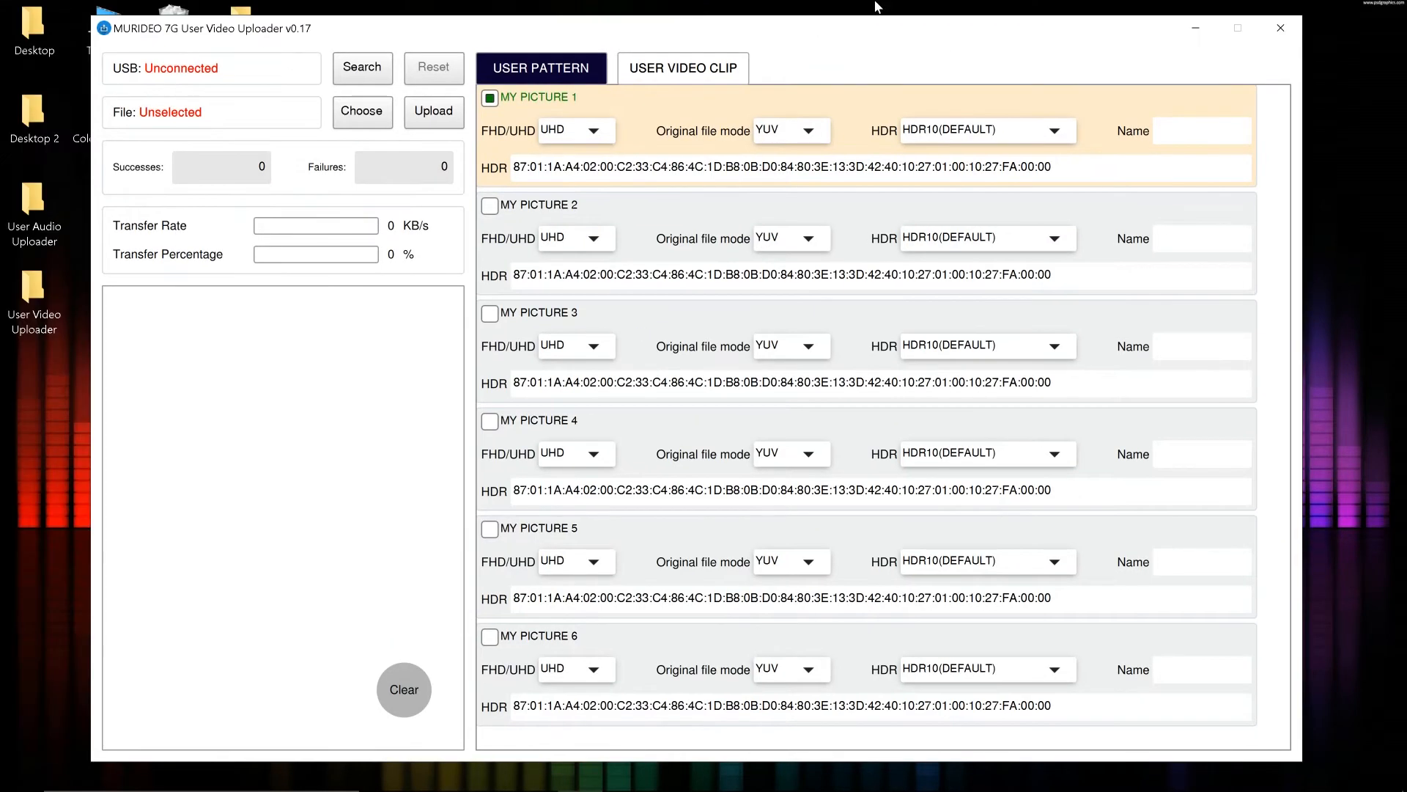
Search for the connected USB device and choose ColourRamp-3.yuv from the Desktop as the upload file
left_click(369, 71)
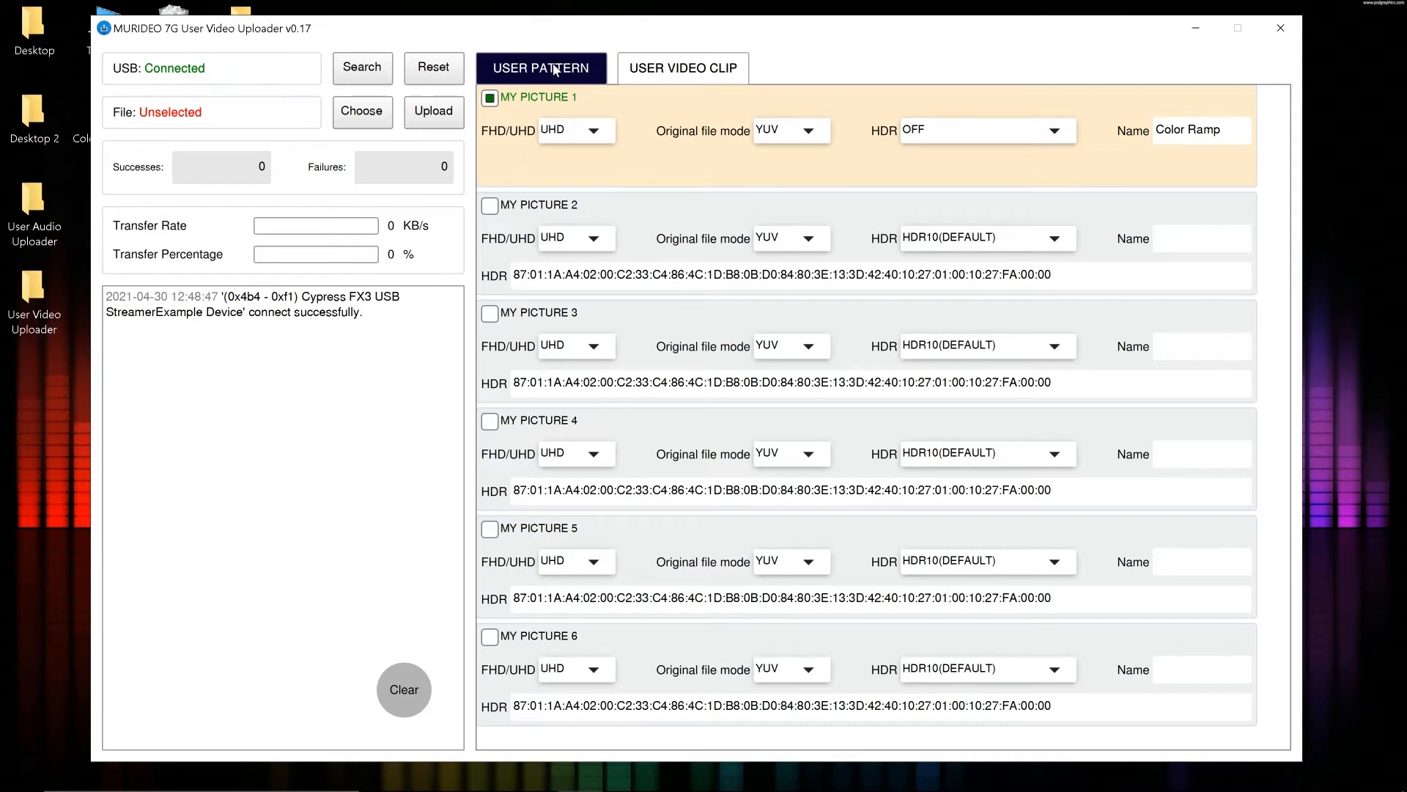
left_click(358, 111)
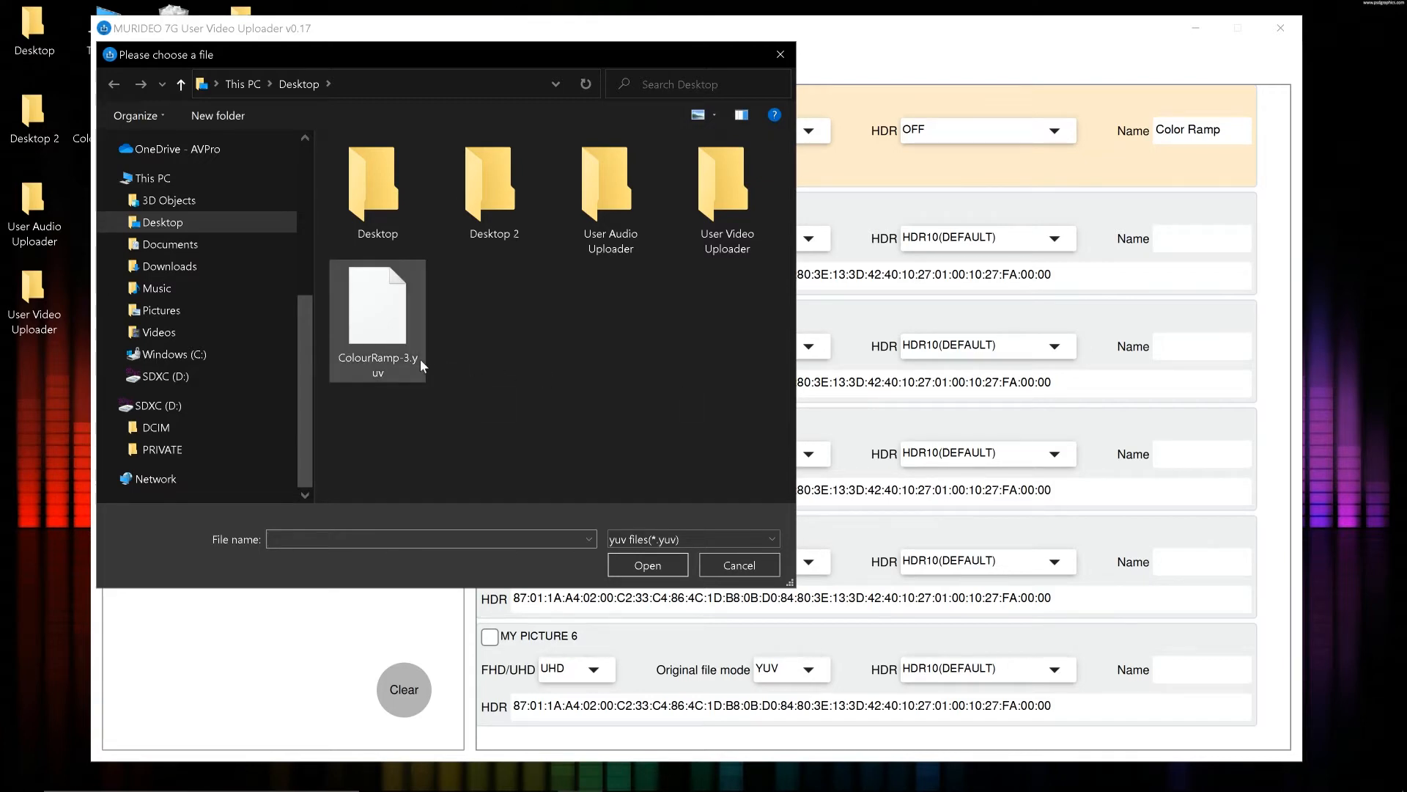
left_click(384, 302)
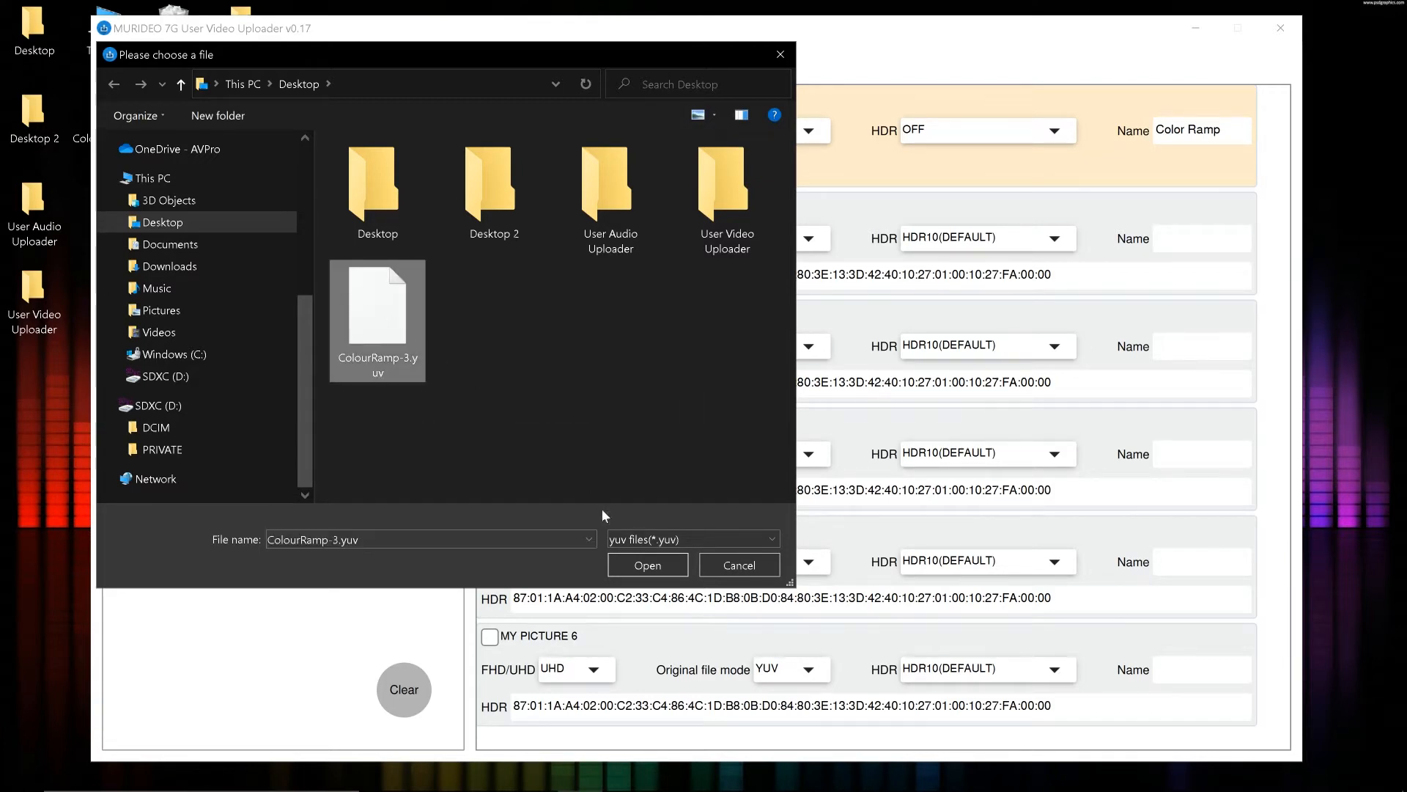
left_click(633, 560)
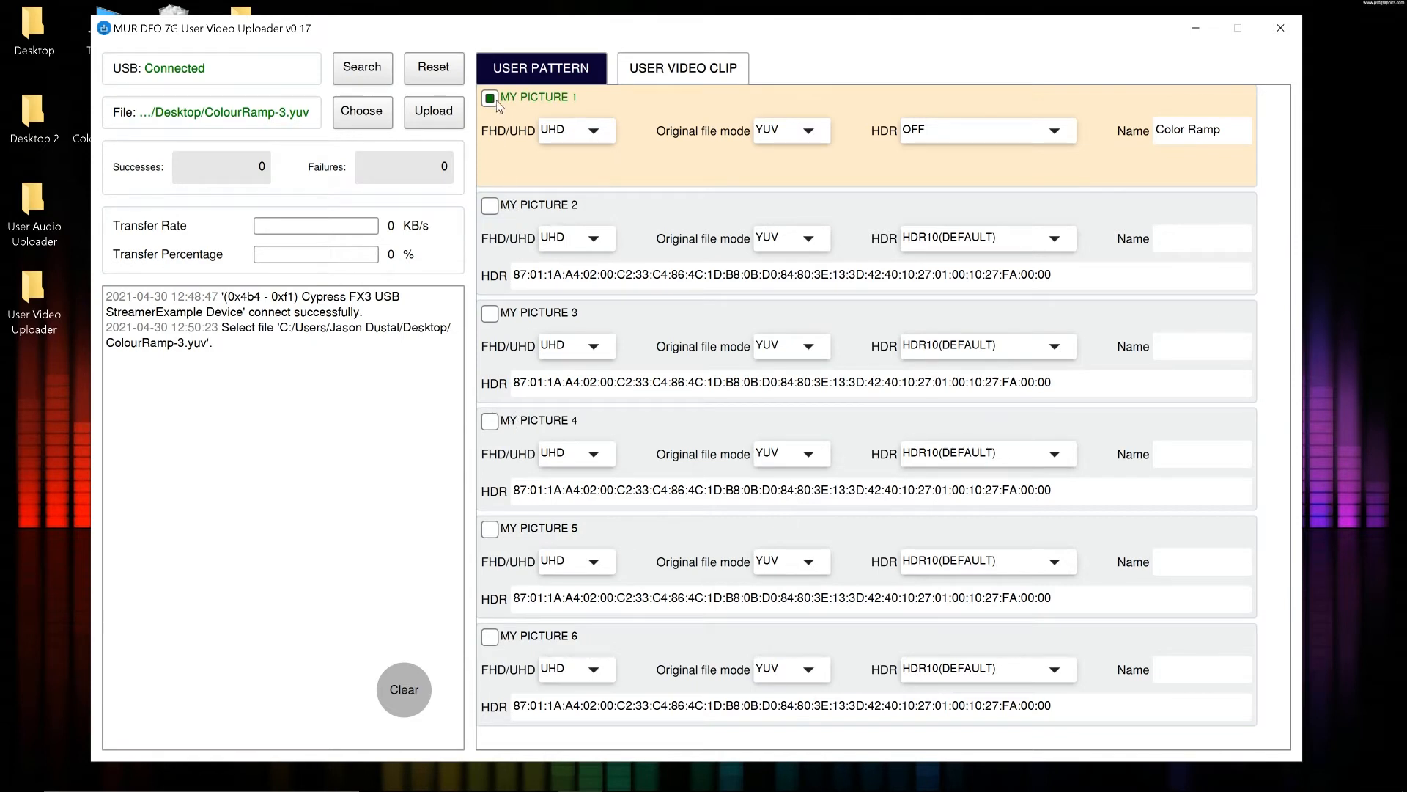
Configure MY PICTURE 1 as FHD with YUV as the original file mode and HDR set to OFF
left_click(566, 132)
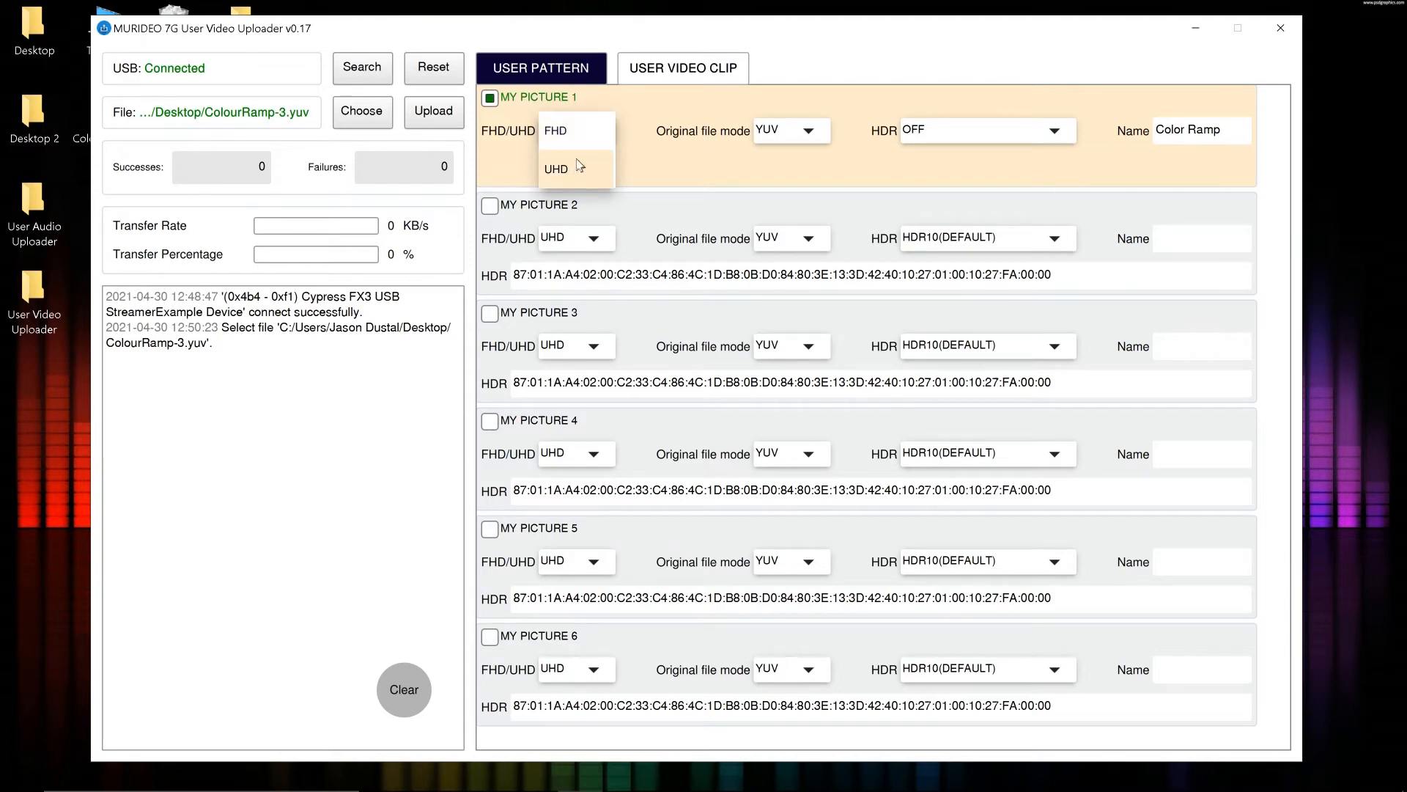
left_click(565, 139)
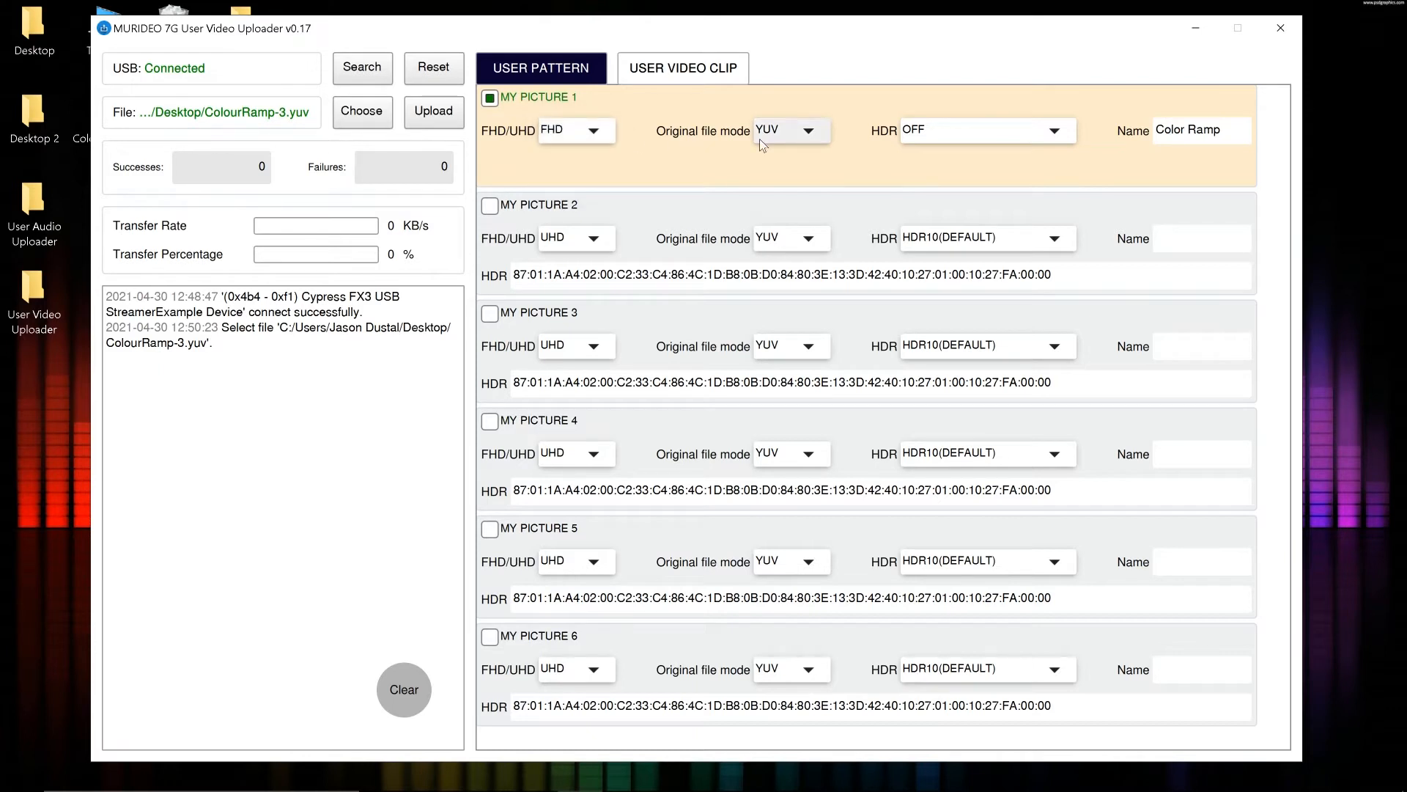
left_click(786, 141)
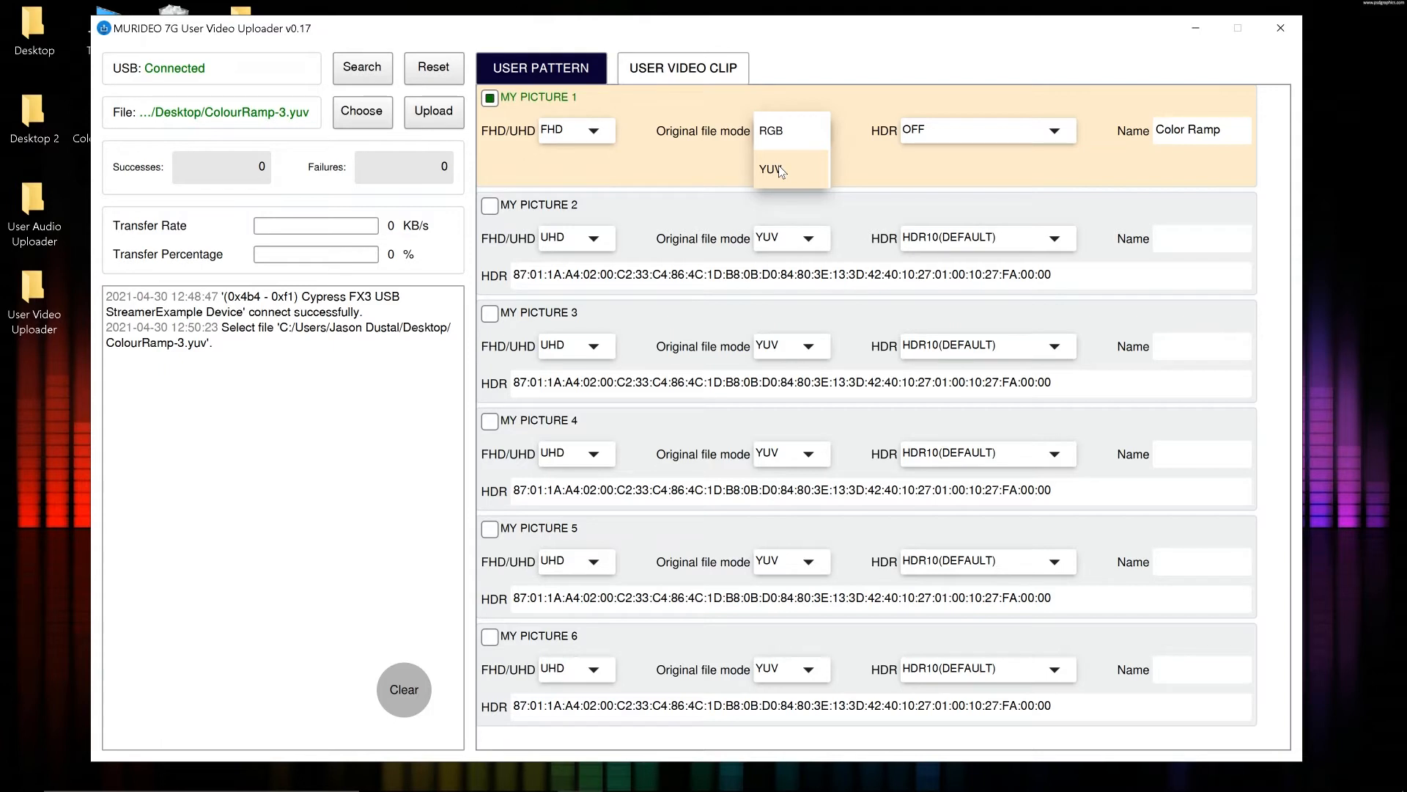
left_click(778, 169)
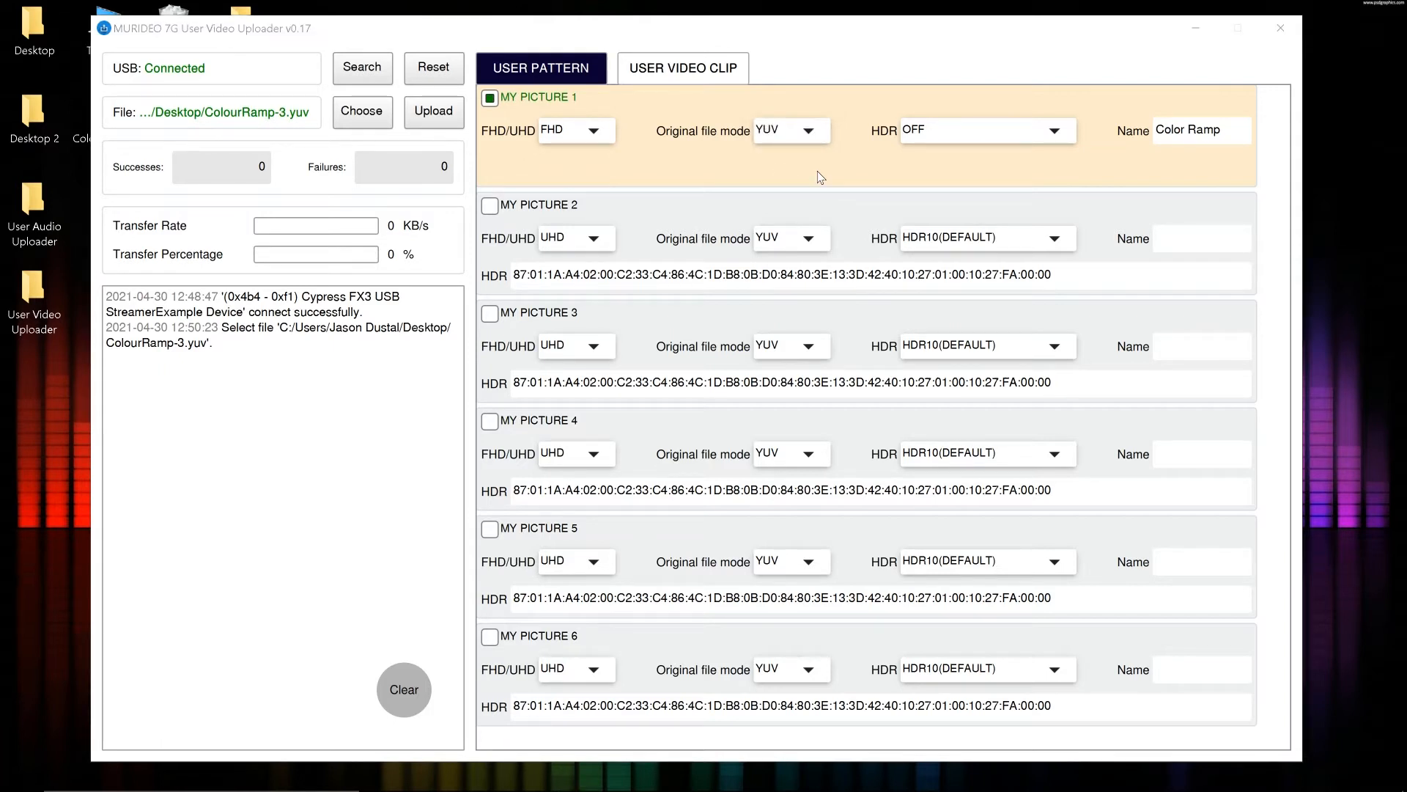
left_click(1003, 132)
left_click(1006, 135)
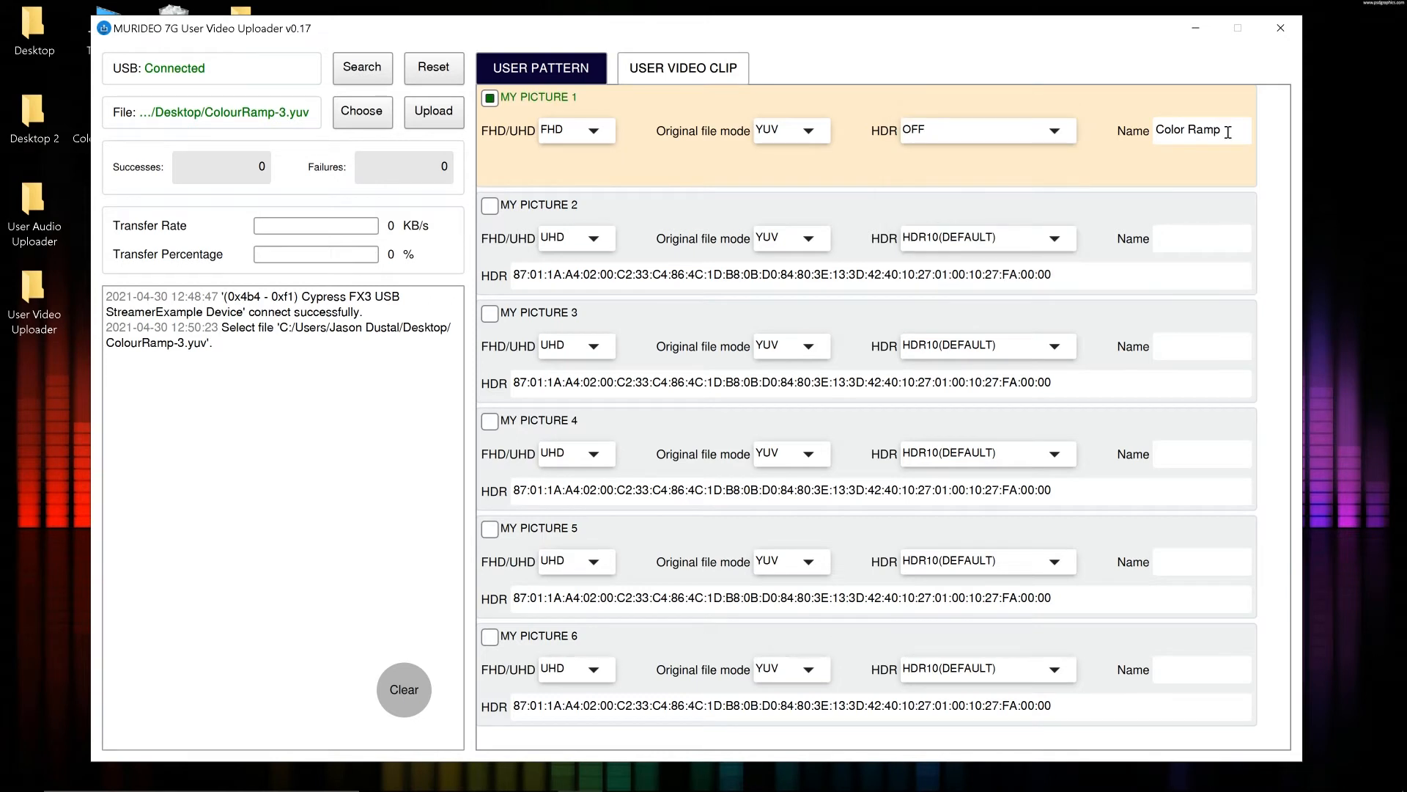
Name MY PICTURE 1 Color Ramp and upload the pattern to the connected device
left_click_drag(1227, 133, 1119, 135)
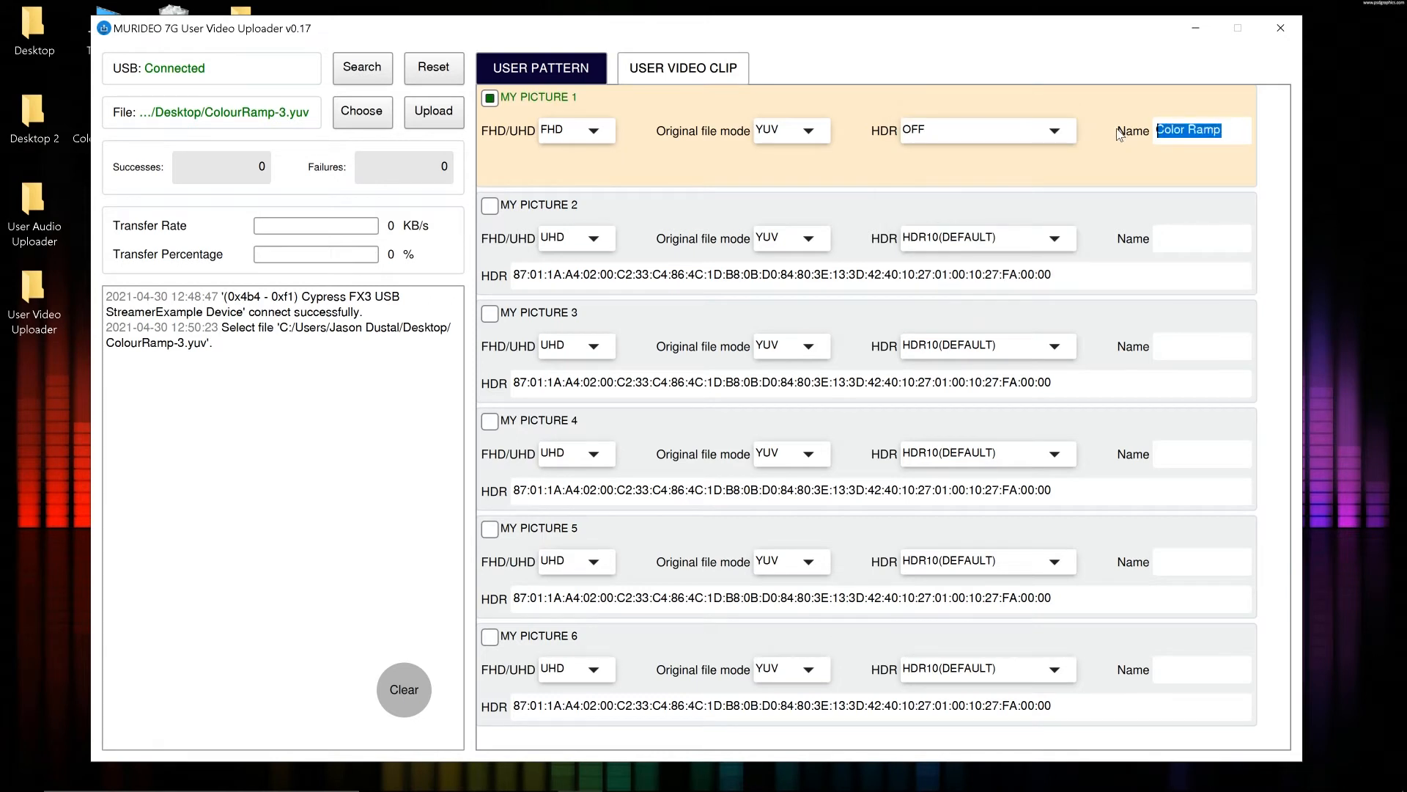
type("Color Ramp")
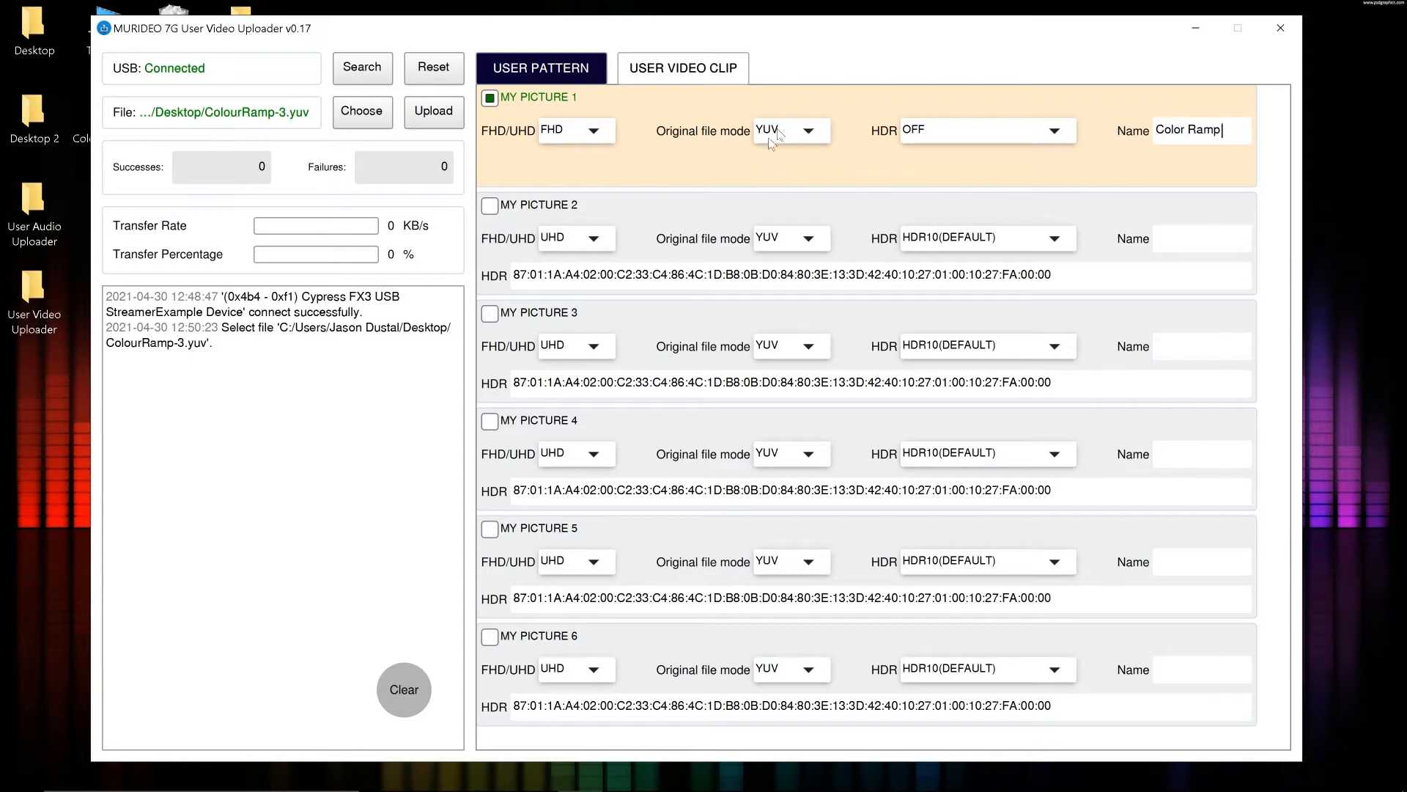
left_click(442, 115)
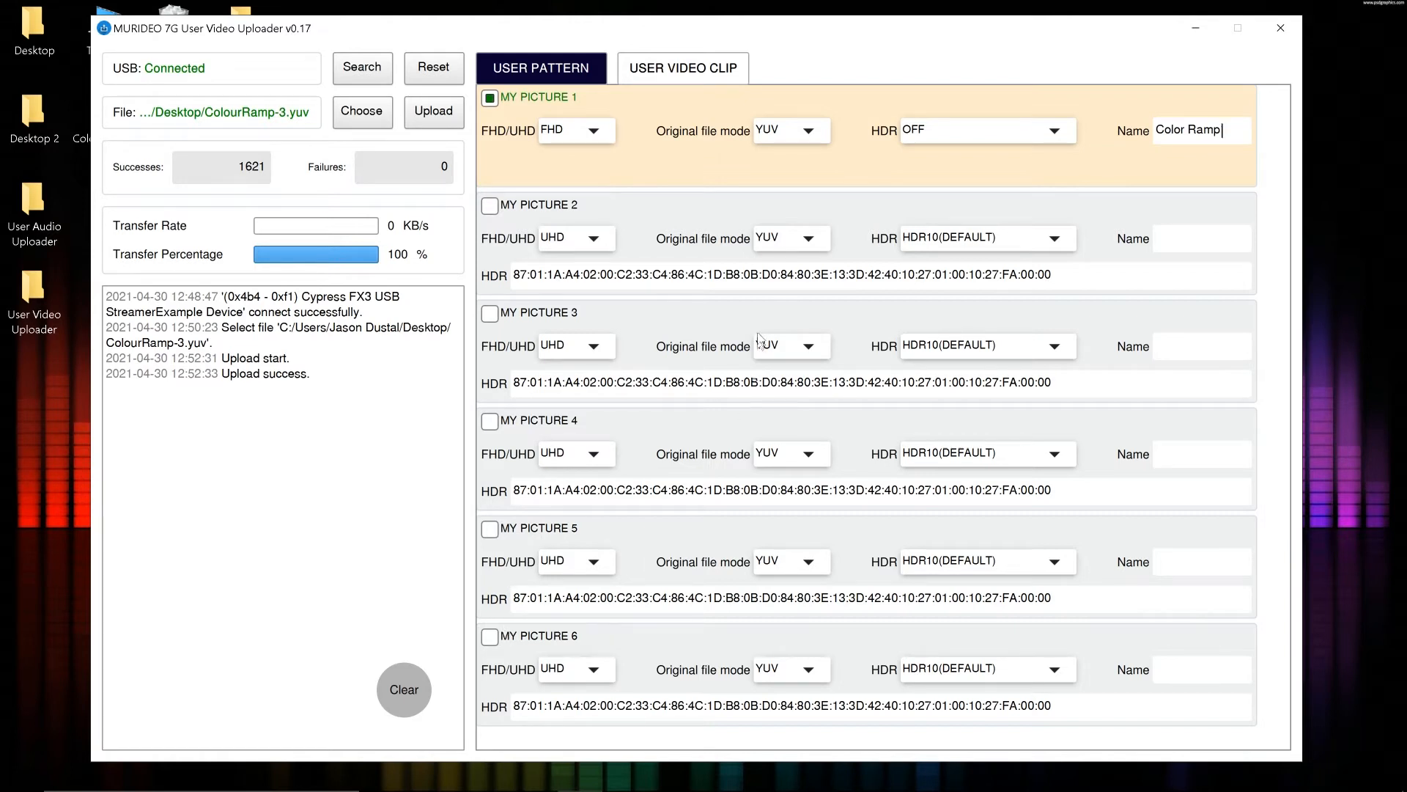
Configure user video clip MY VIDEO 1 with RGB mode, HDR10(DEFAULT) and the name ISS 4k HDR
left_click(693, 70)
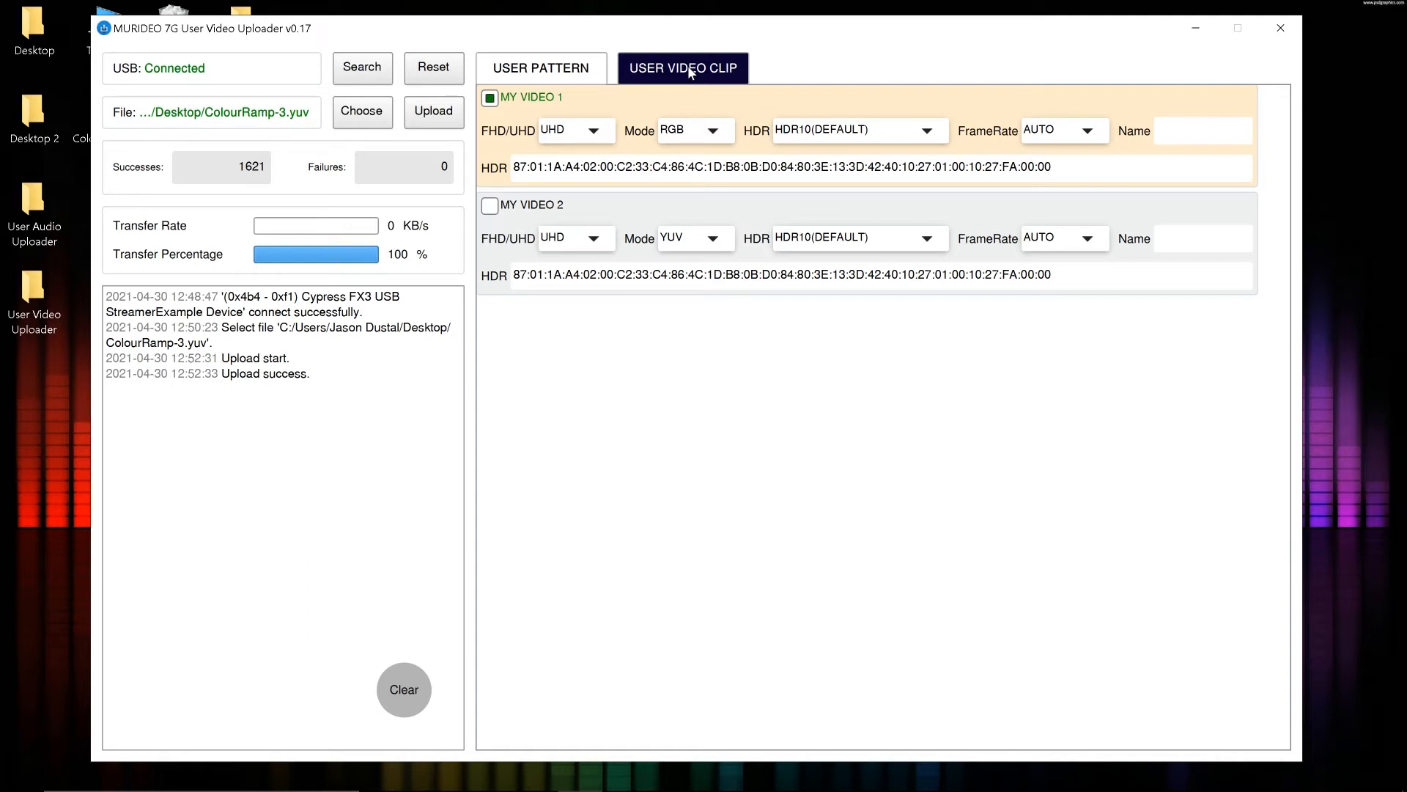
left_click(686, 130)
left_click(695, 168)
left_click(686, 132)
left_click(685, 133)
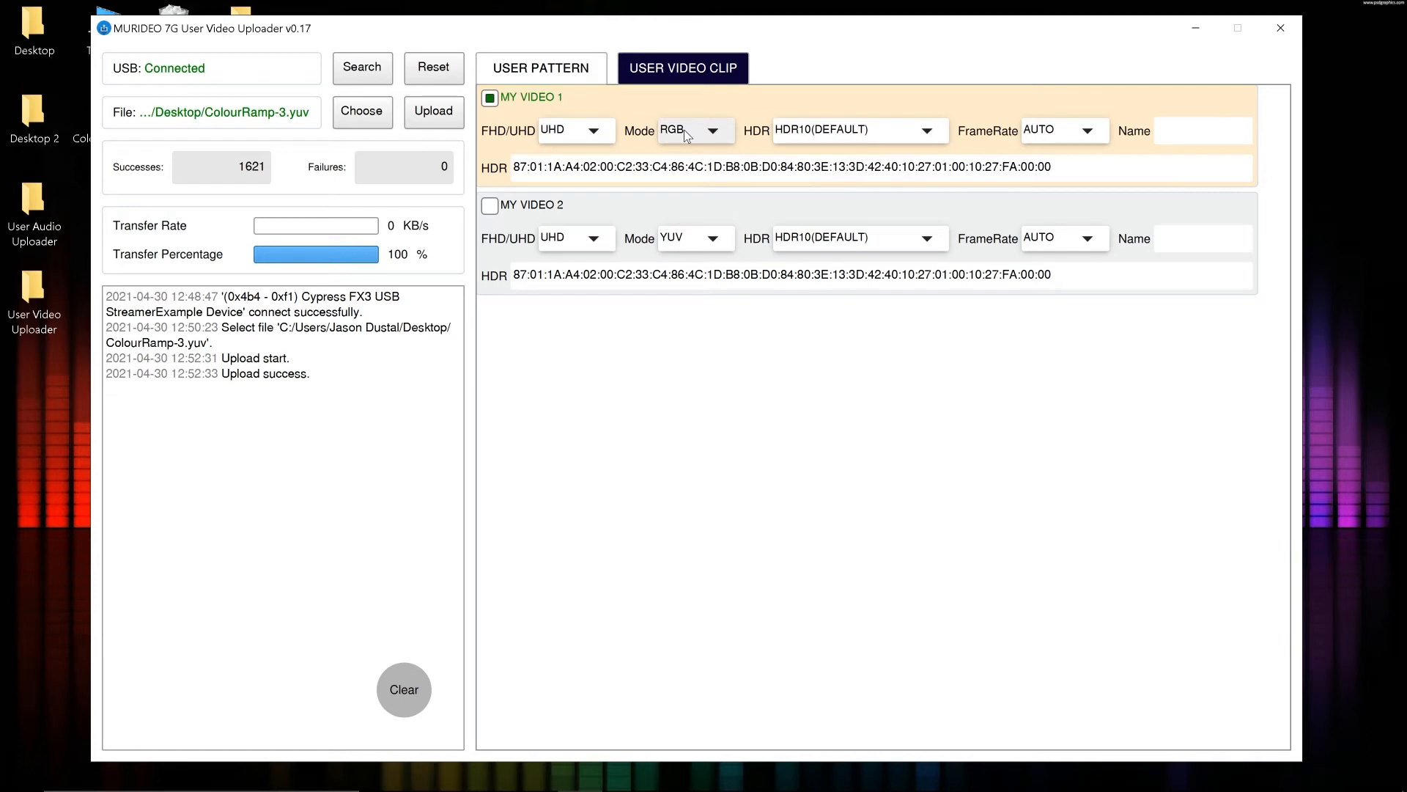
scroll(867, 132, "up", 1)
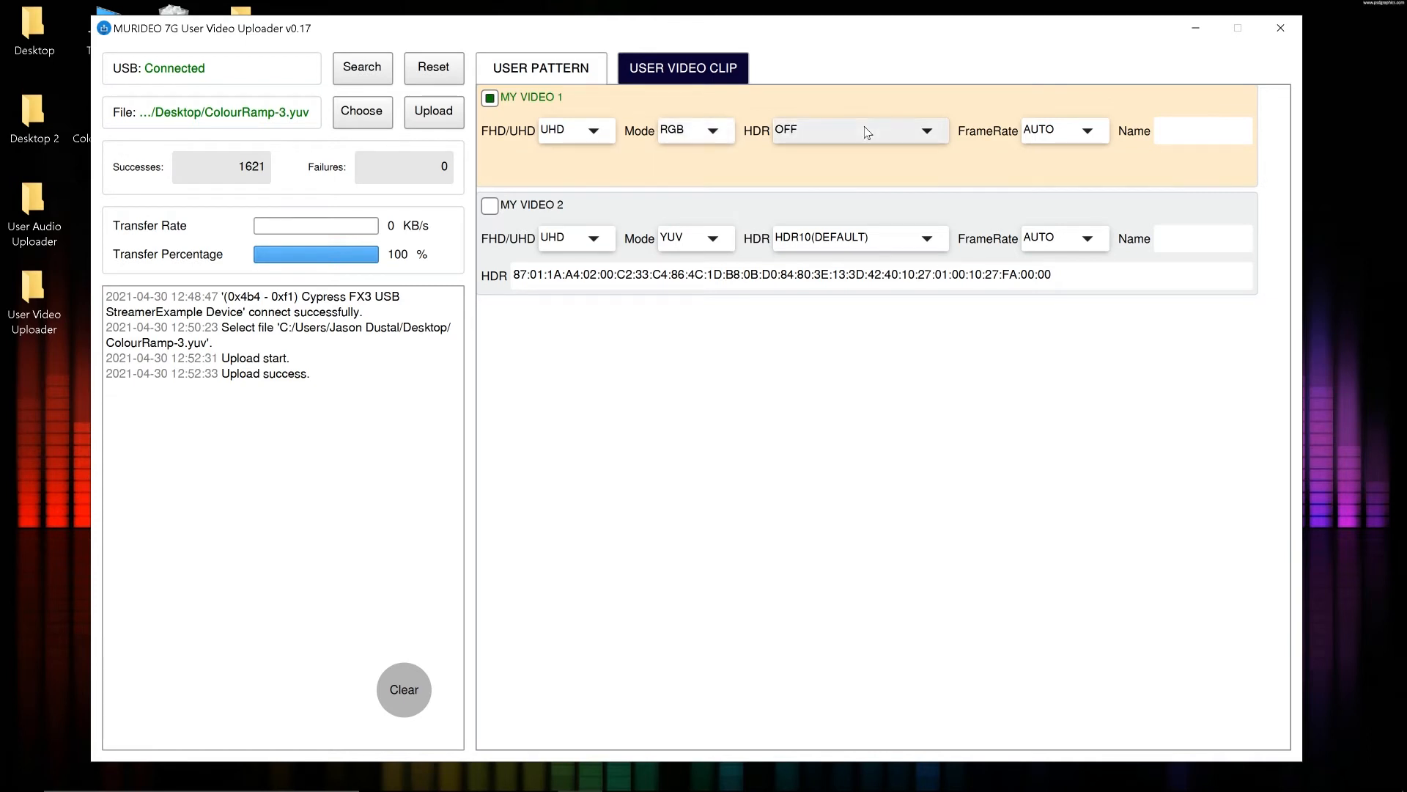
left_click(867, 132)
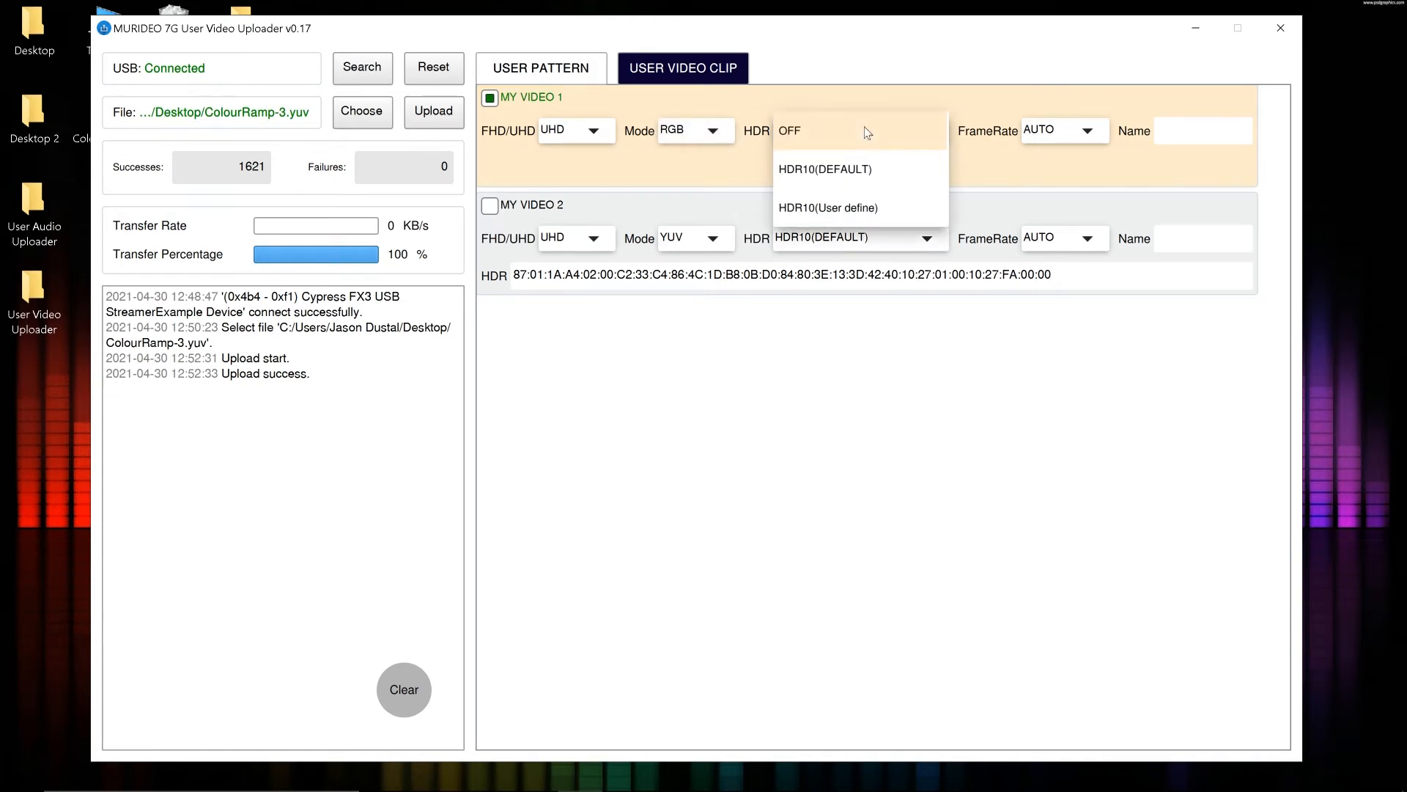
left_click(863, 170)
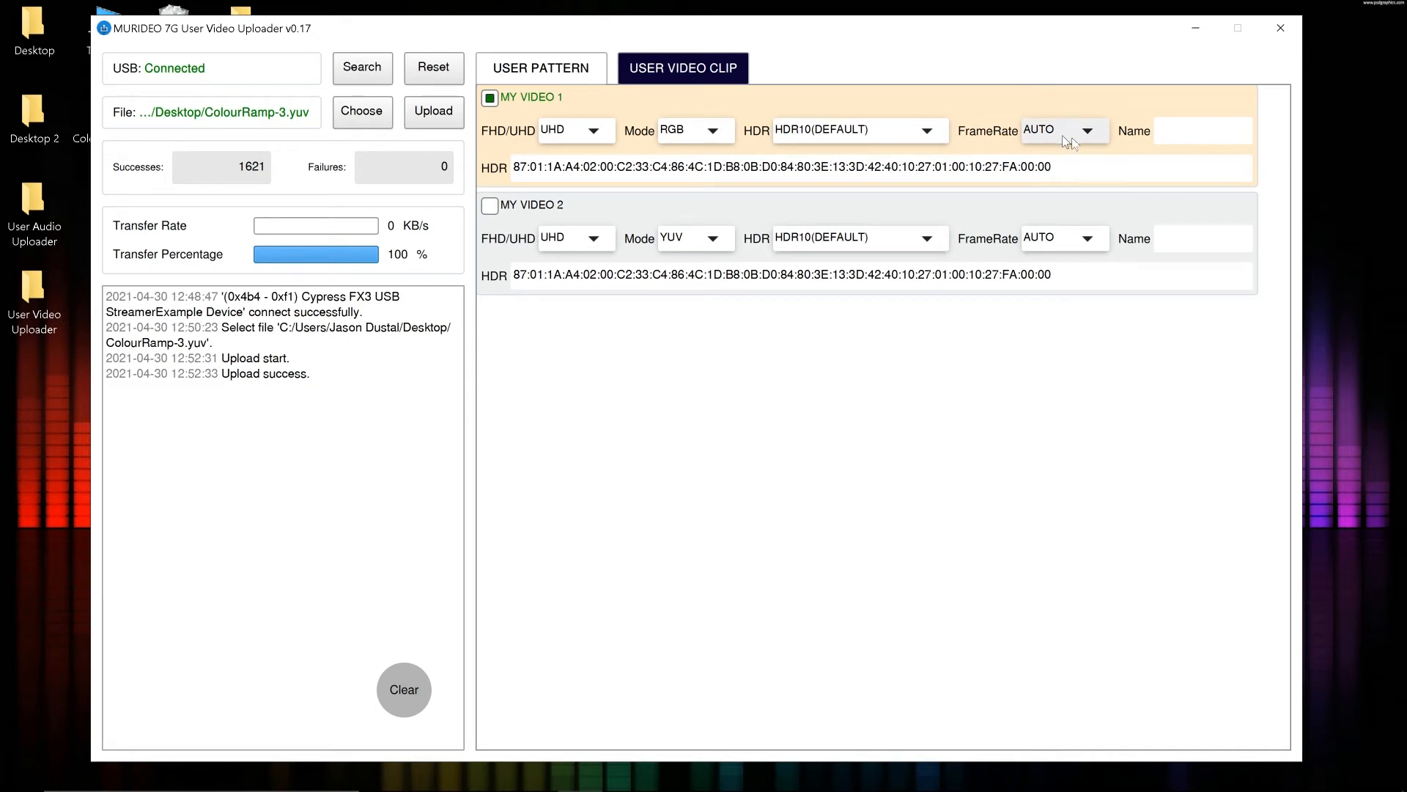
left_click(1163, 138)
type("ISS 4k HDR")
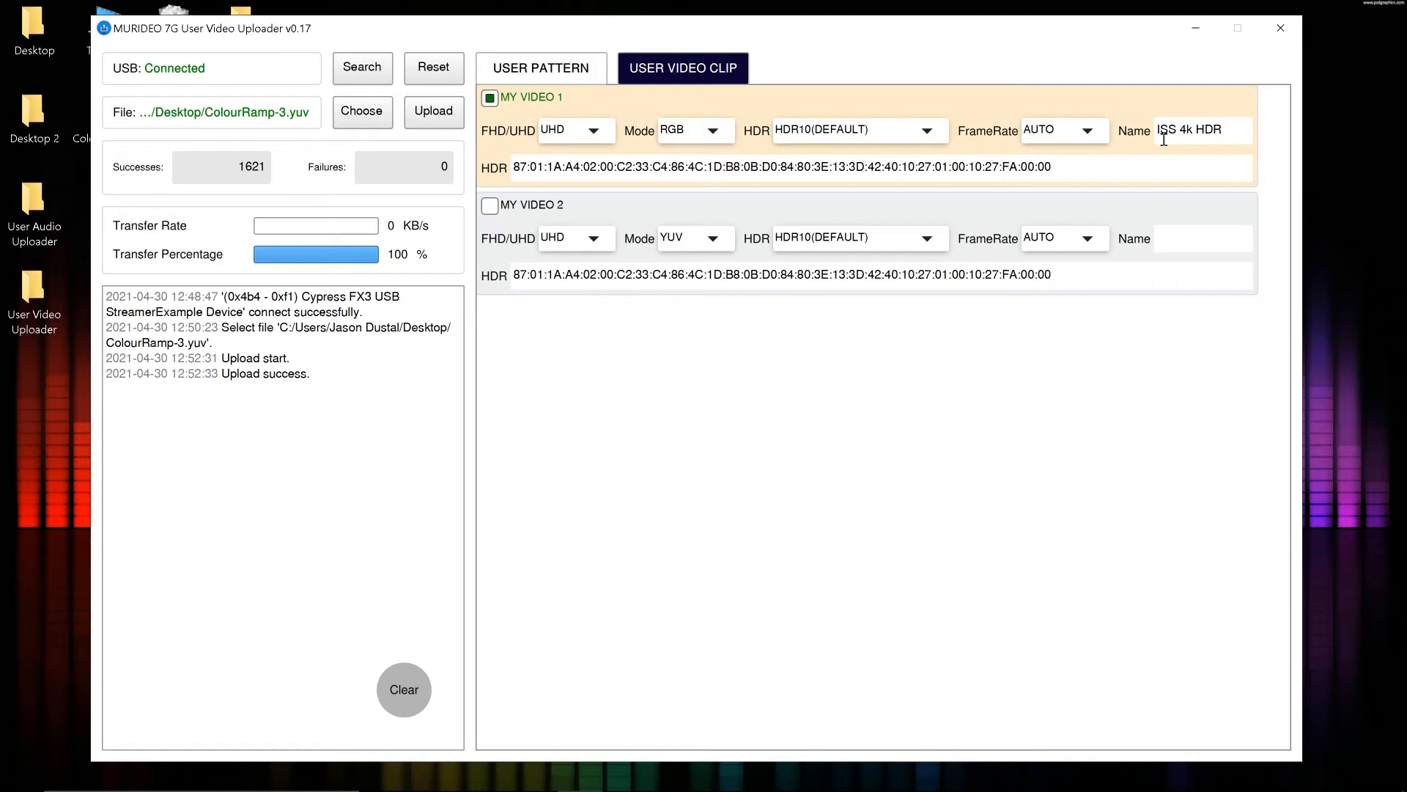
Choose the mov file NASA_ISS_4K_HDR10_1 4k mov SHORT from the Desktop and upload it to MY VIDEO 1
left_click(382, 117)
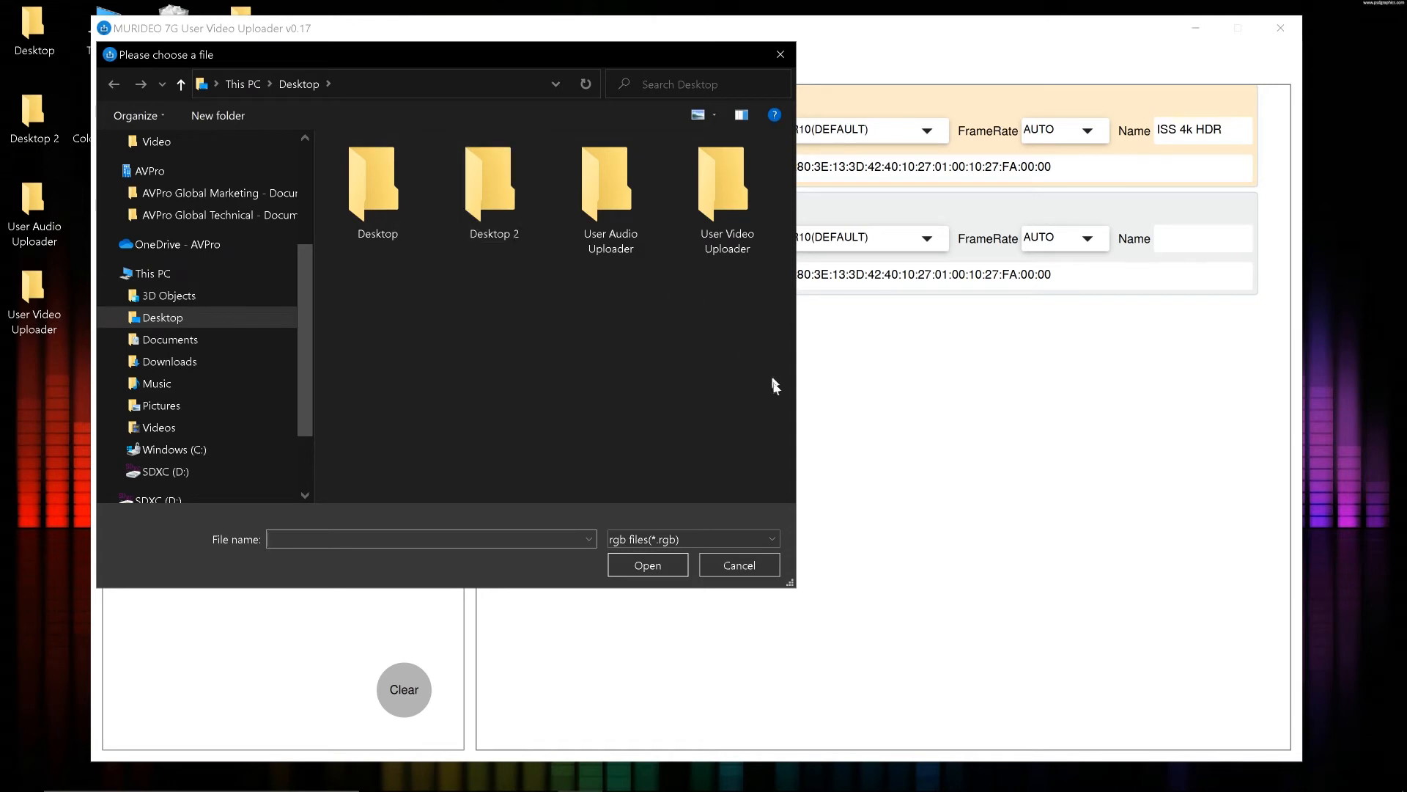
left_click(685, 539)
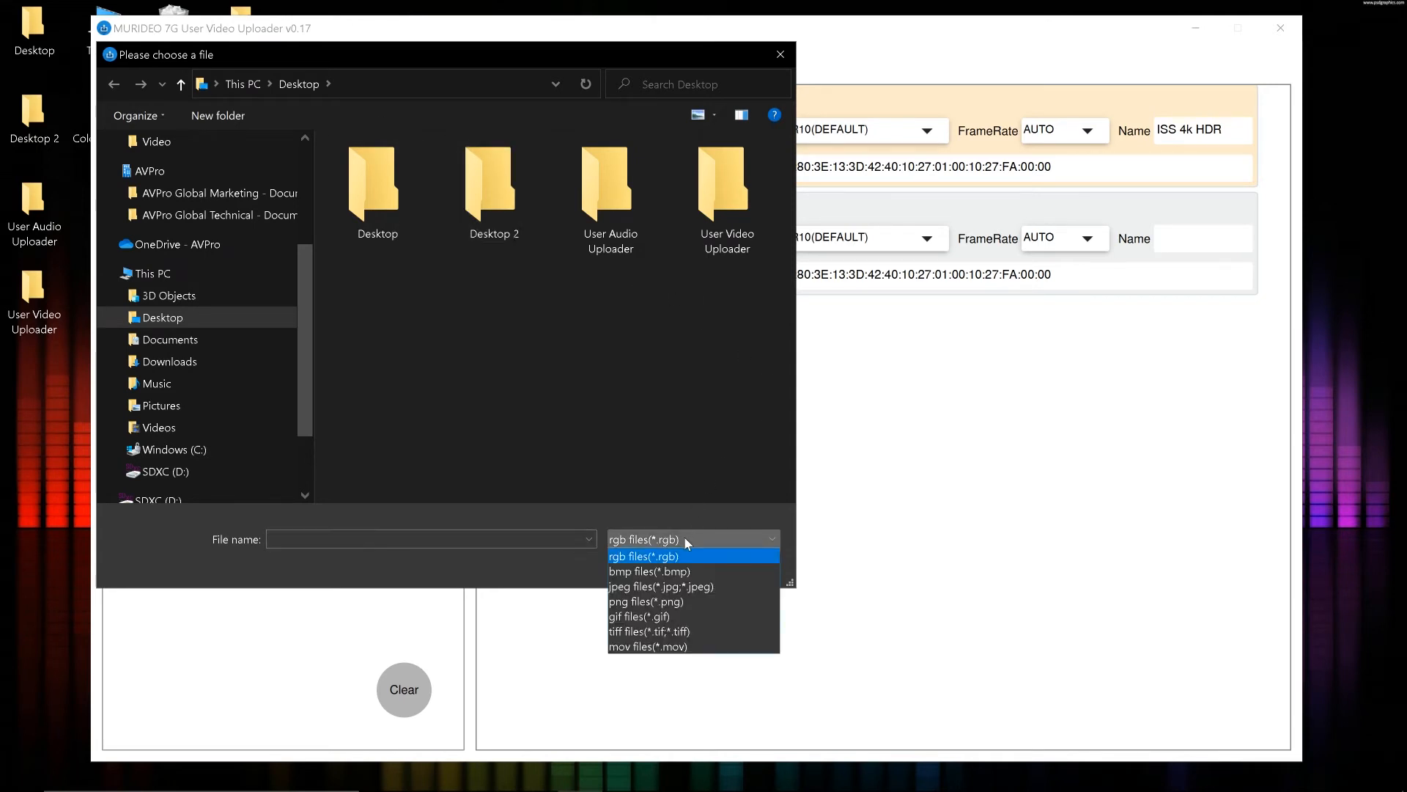
left_click(696, 647)
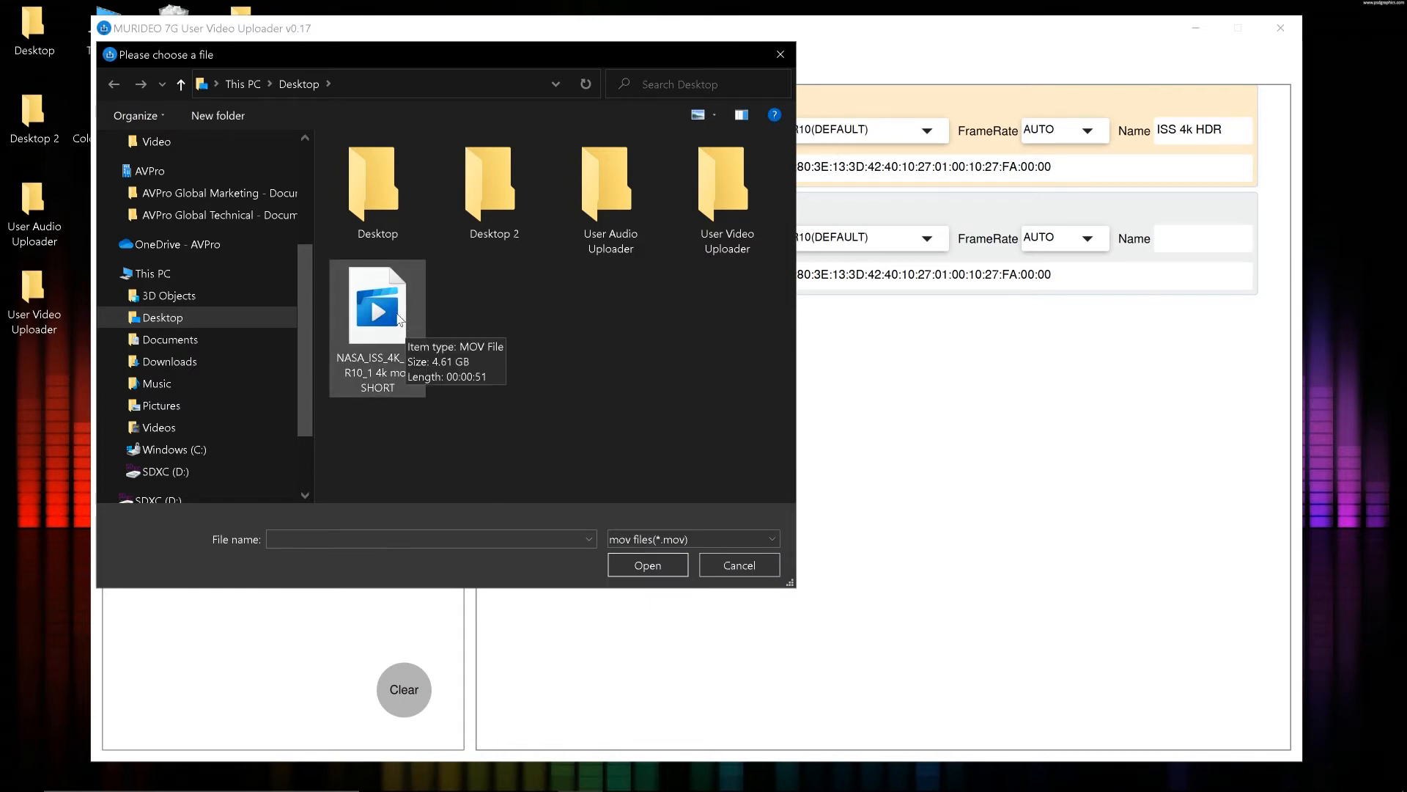
double_click(399, 319)
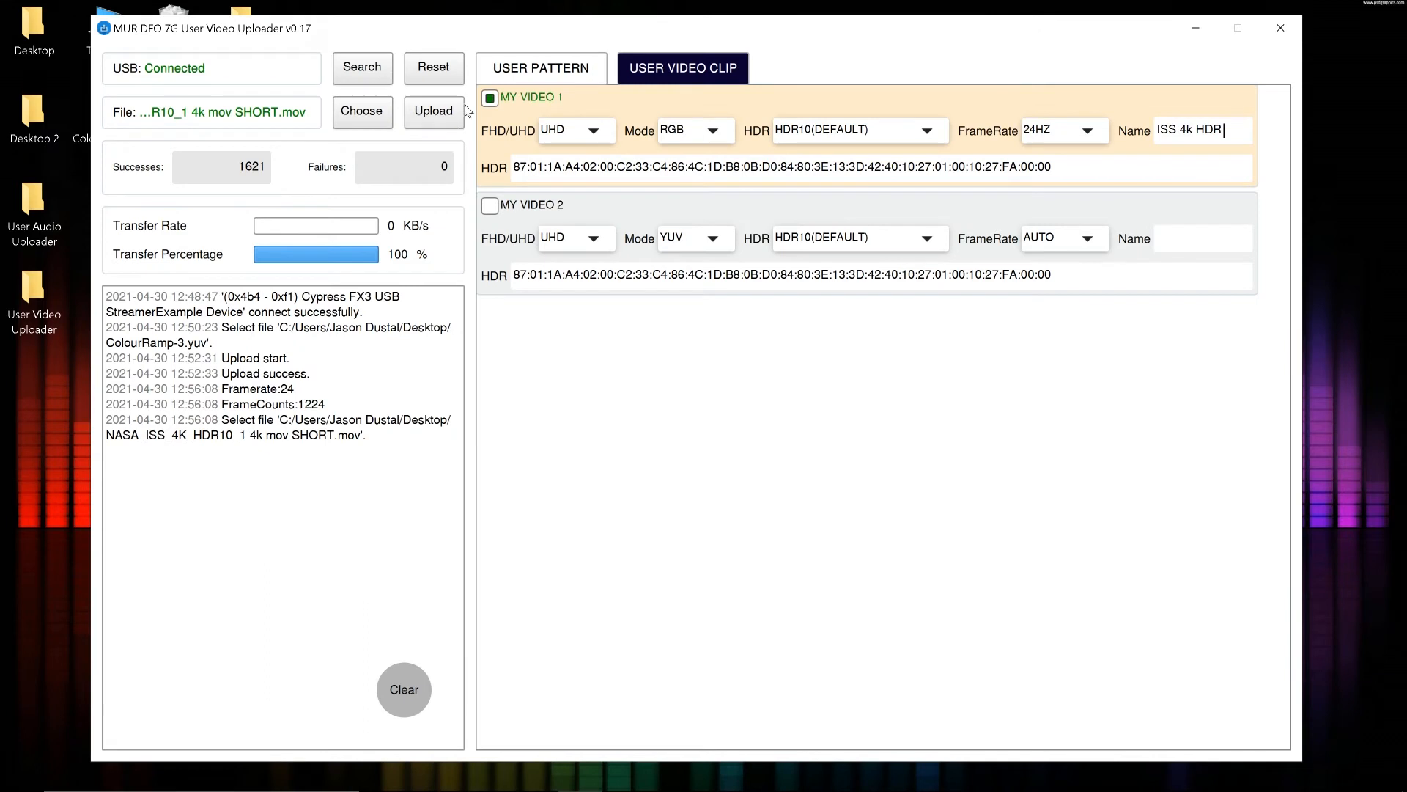
left_click(440, 113)
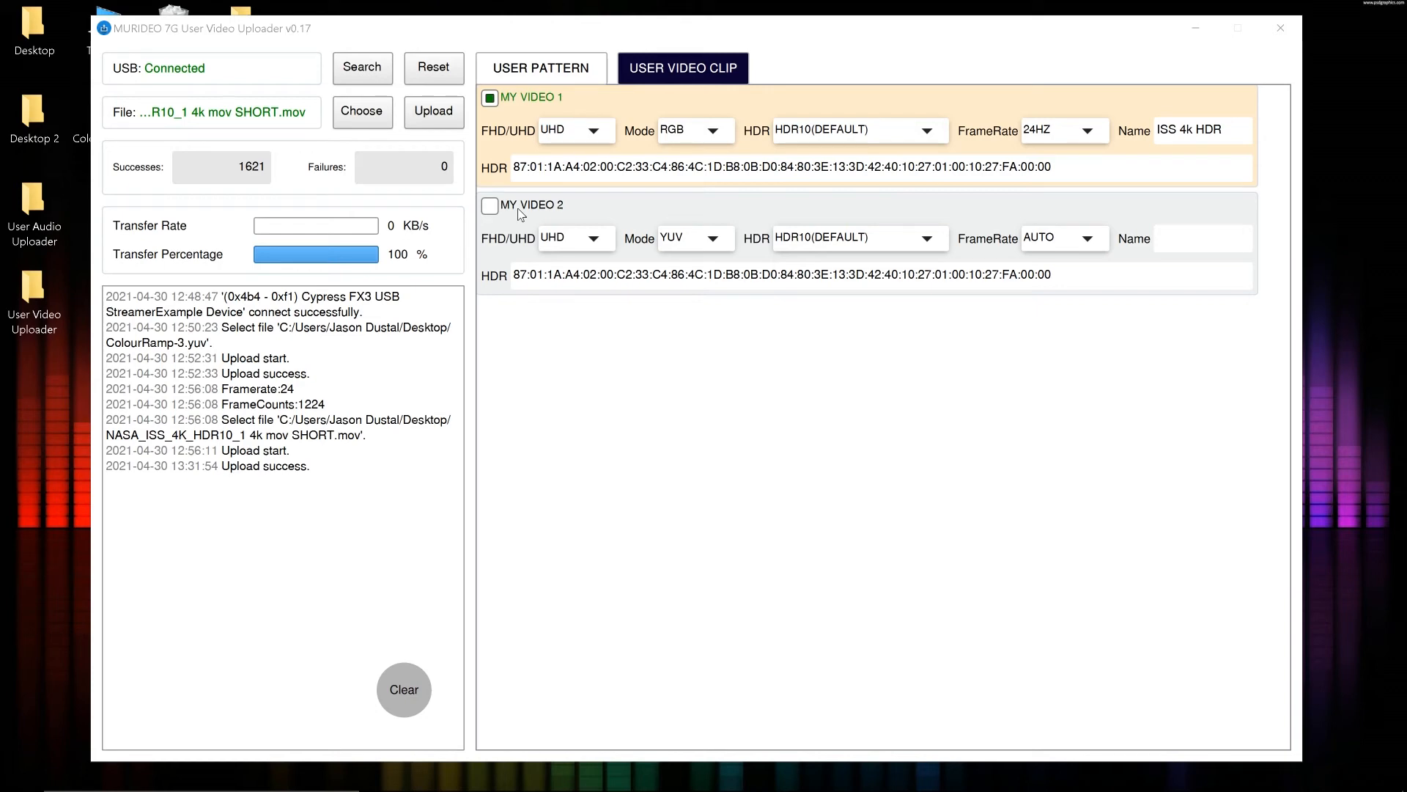
Switch to MURIDEO 7G MyStreams Uploader v0.38 from the User Audio Uploader folder, allowing it past SmartScreen, and search for the USB device
left_click(1292, 35)
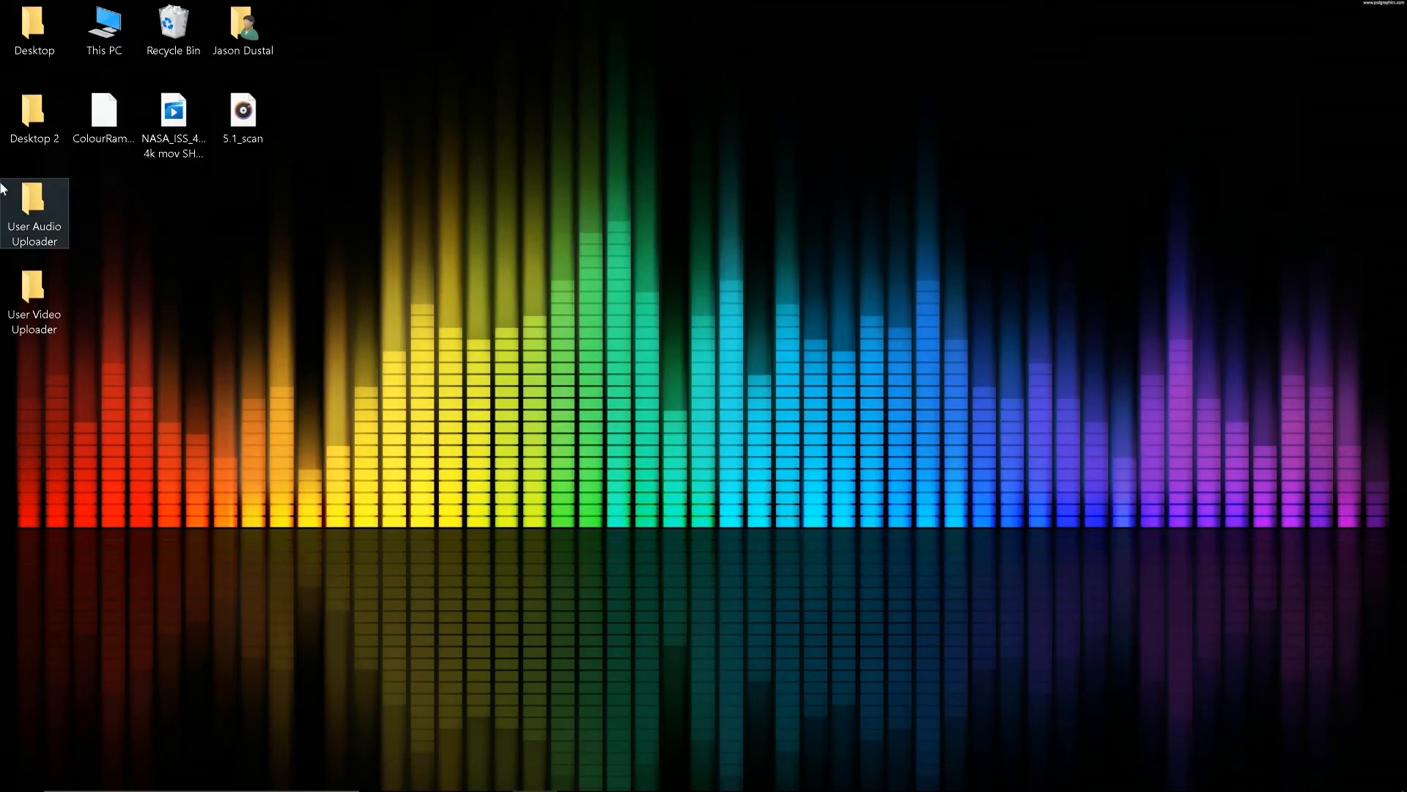
double_click(24, 207)
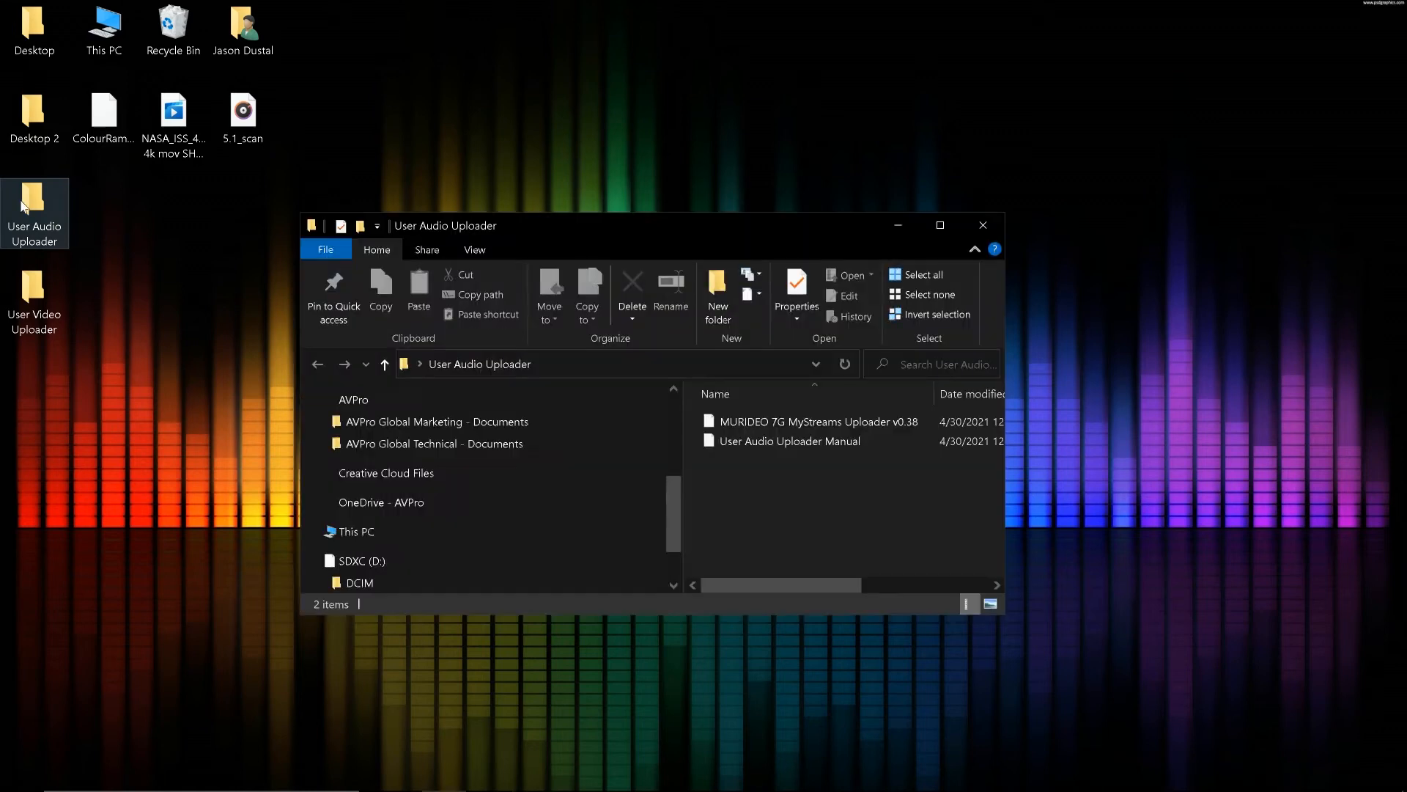
double_click(818, 425)
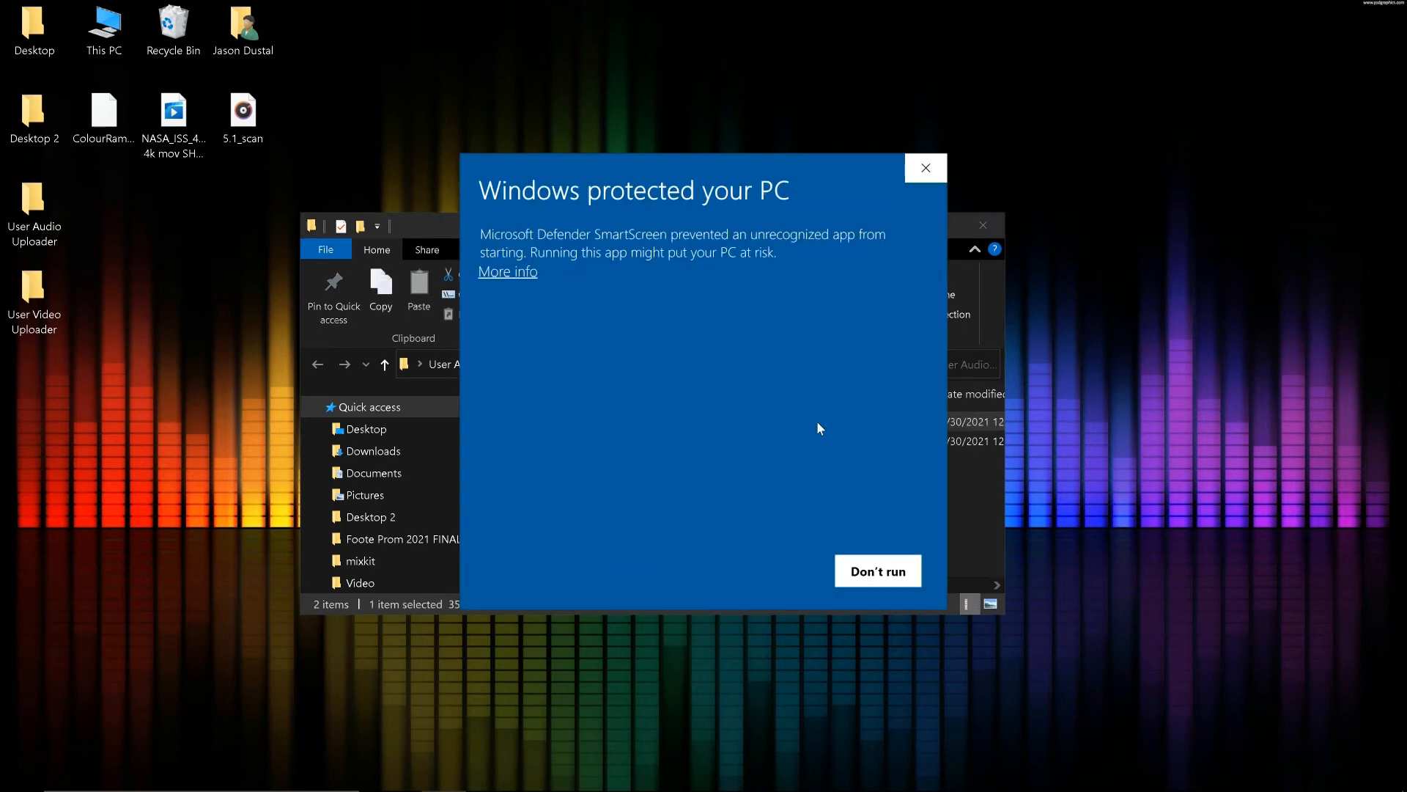
left_click(517, 275)
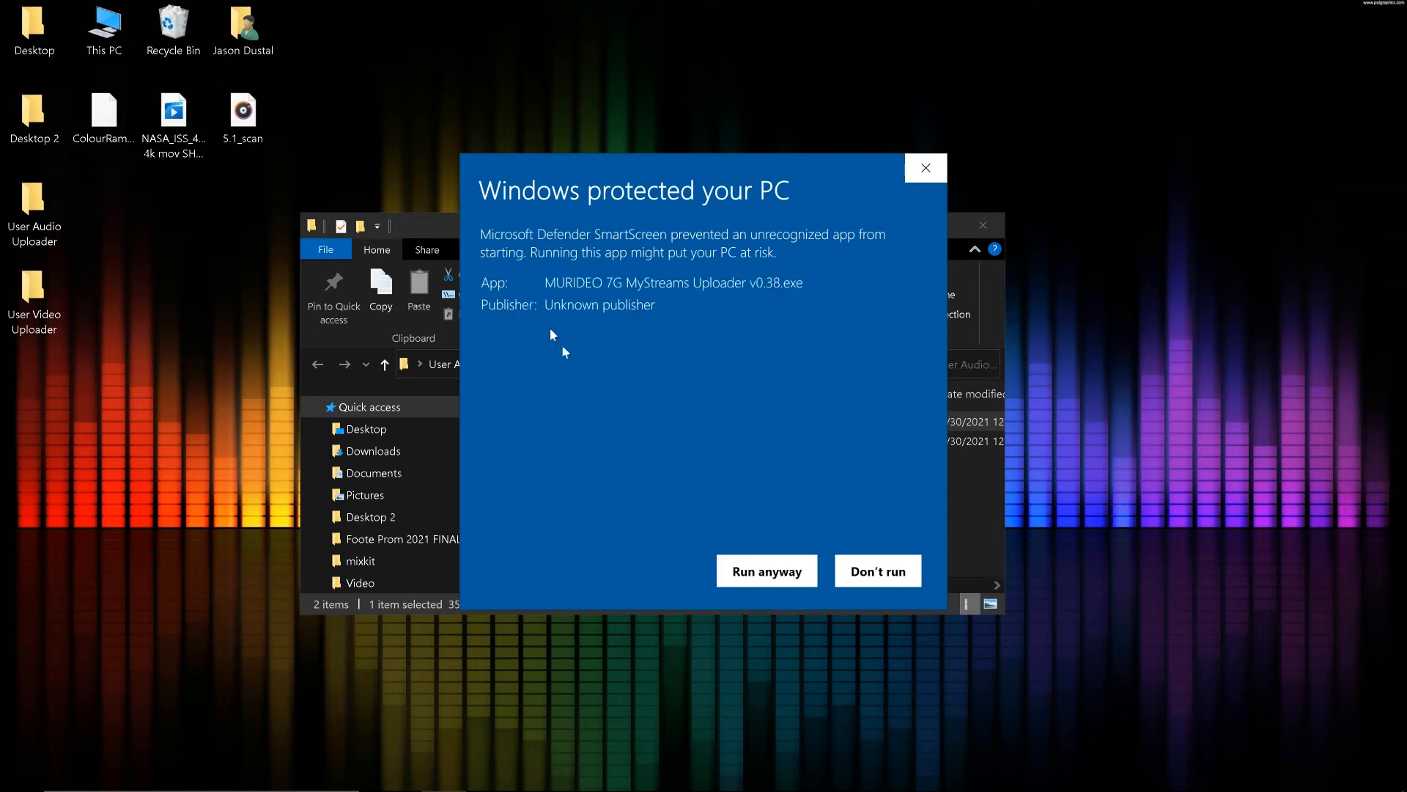
left_click(759, 571)
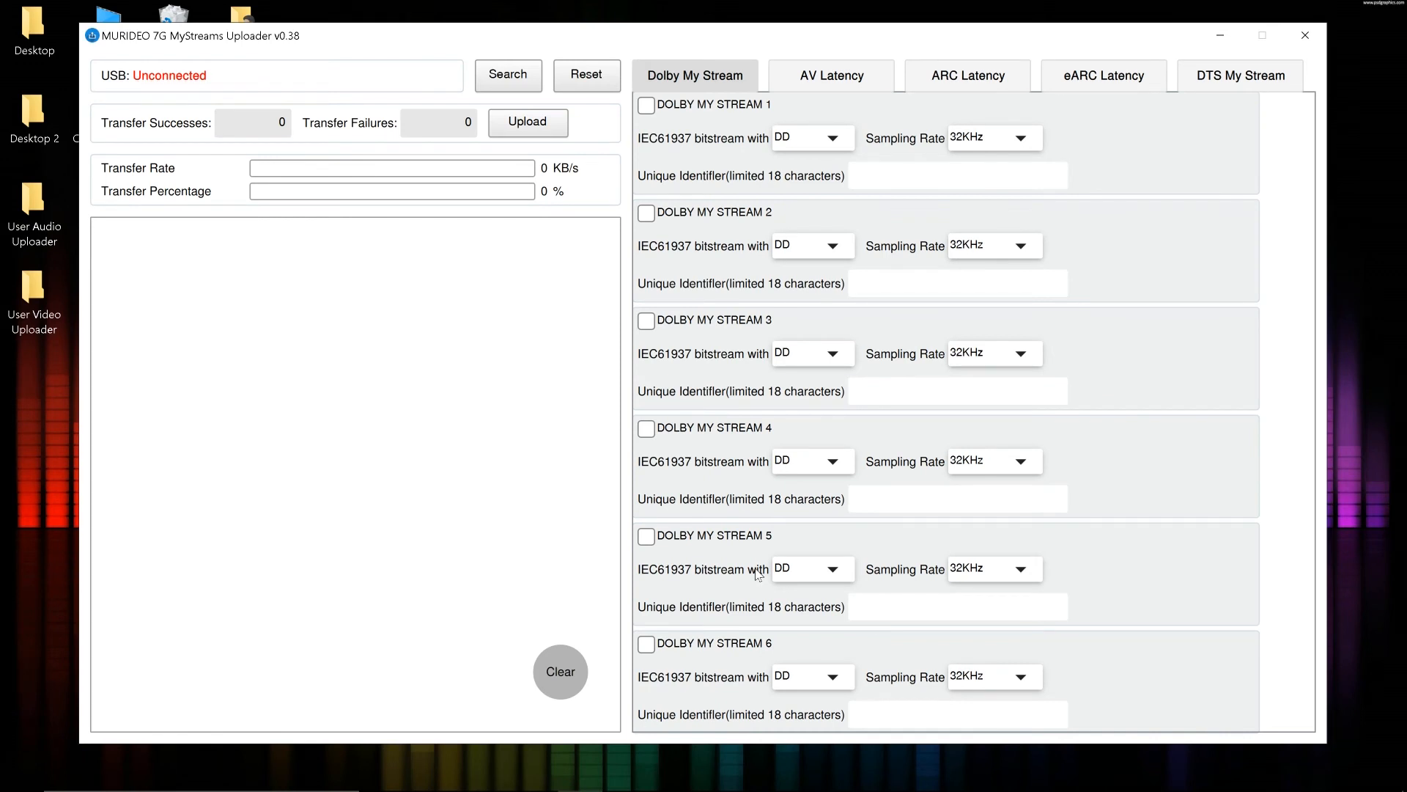
left_click(516, 72)
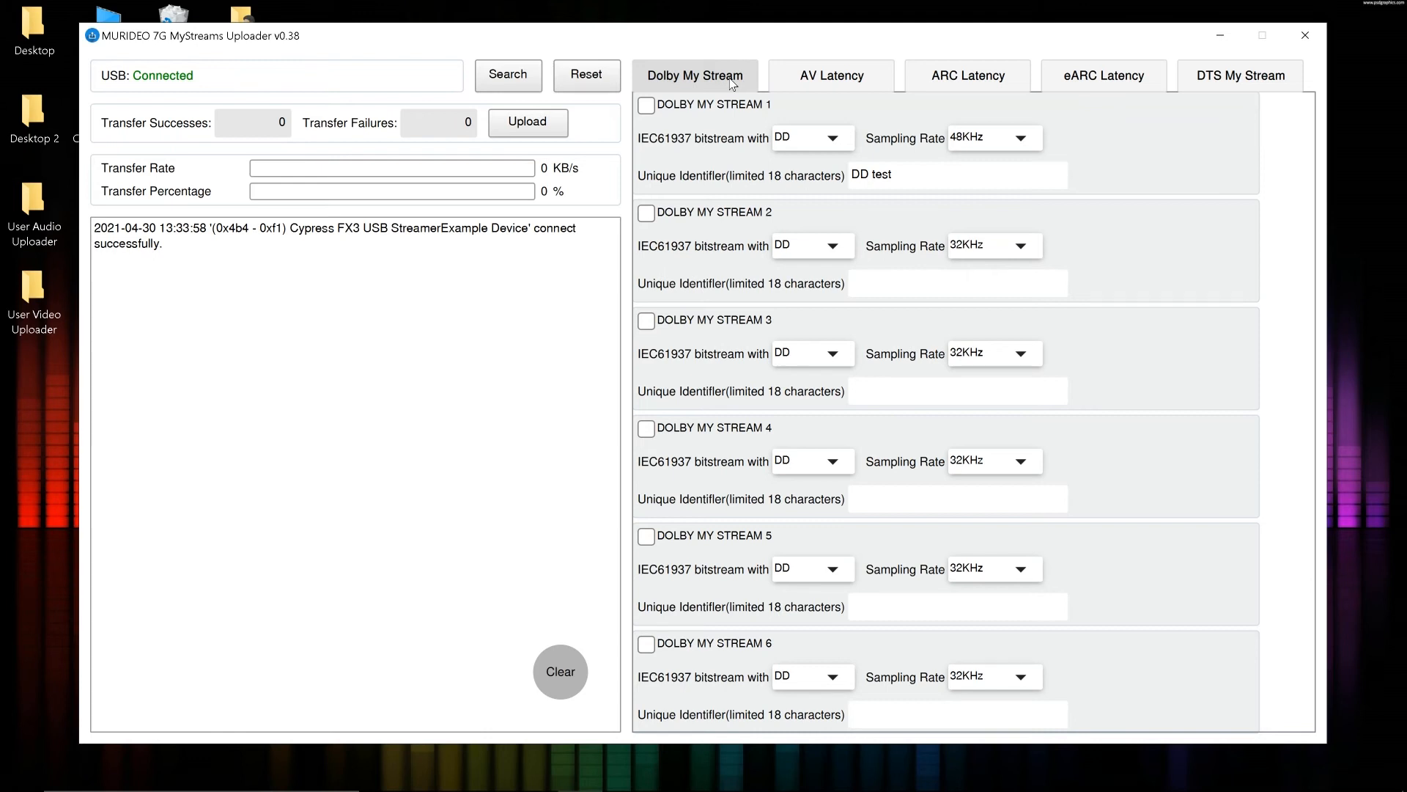
Examine the stream slots offered for AV Latency, ARC Latency, eARC Latency, DTS My Stream and Dolby My Stream
left_click(831, 80)
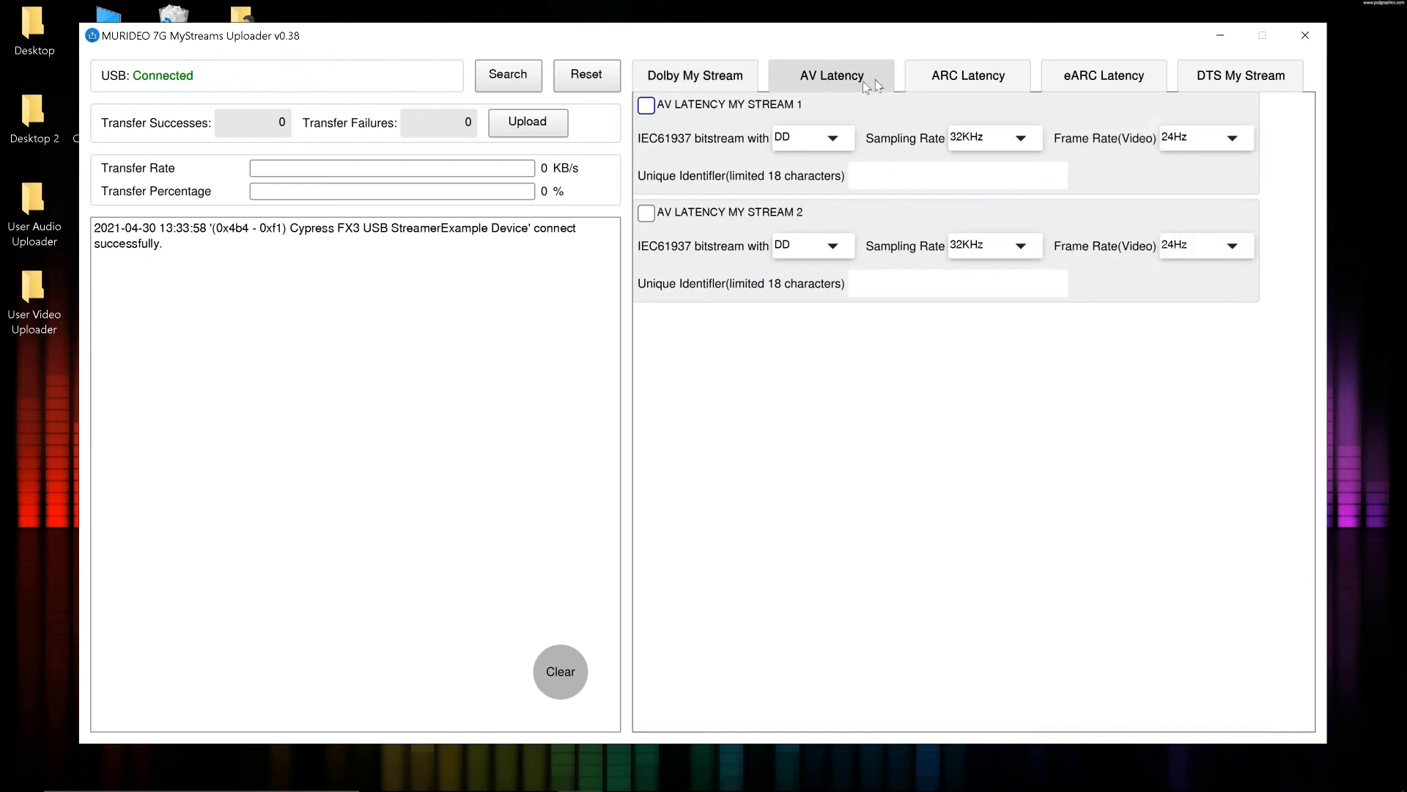
left_click(997, 79)
left_click(1127, 81)
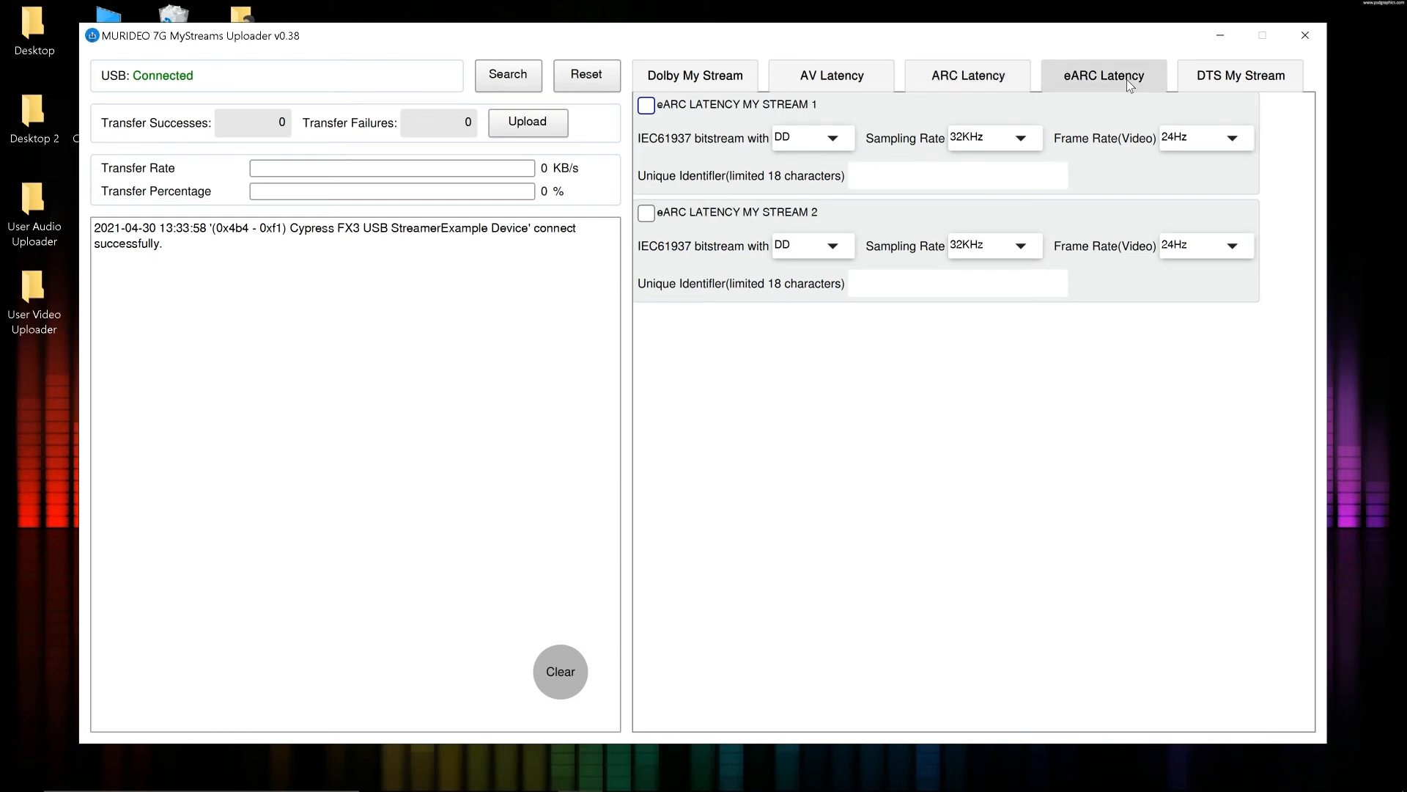
left_click(1246, 81)
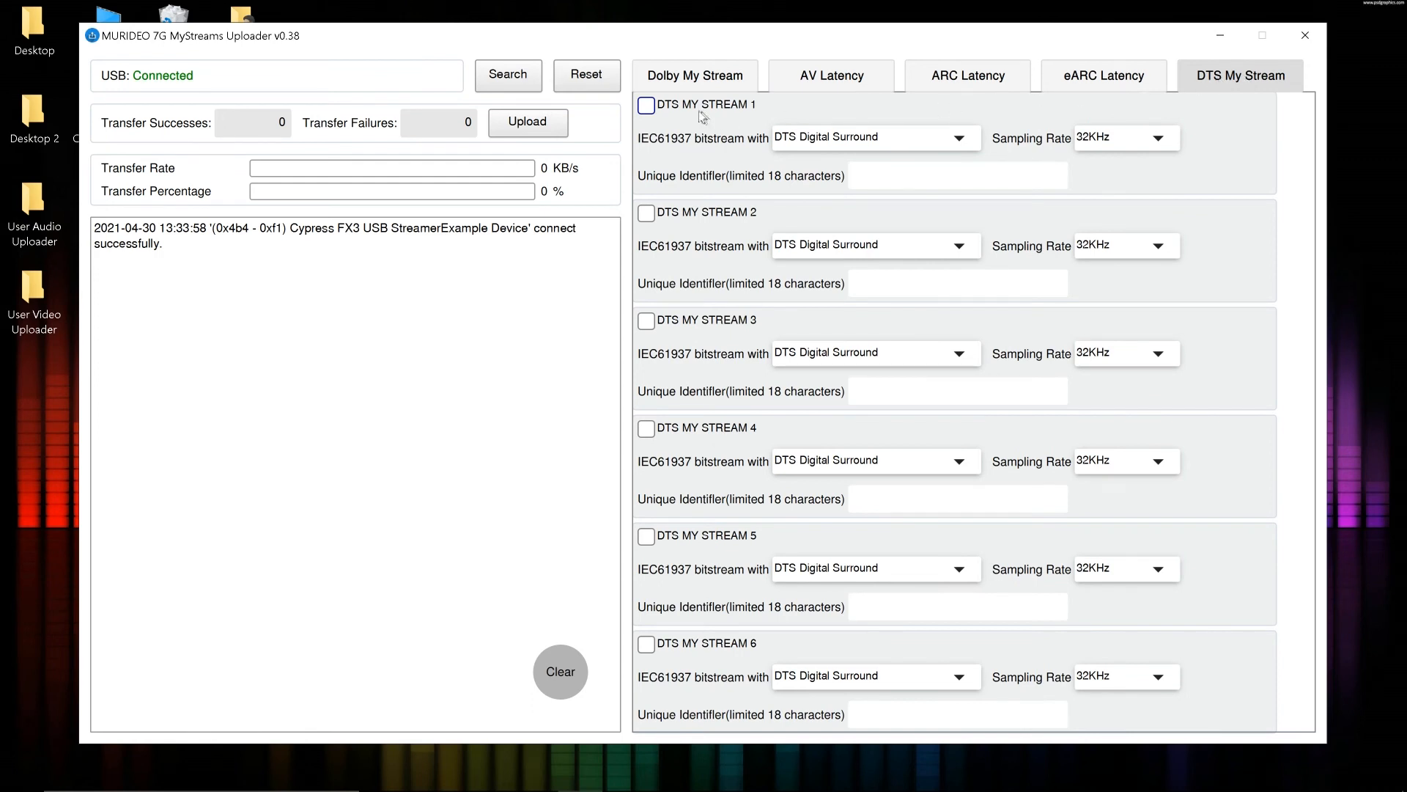
left_click(698, 83)
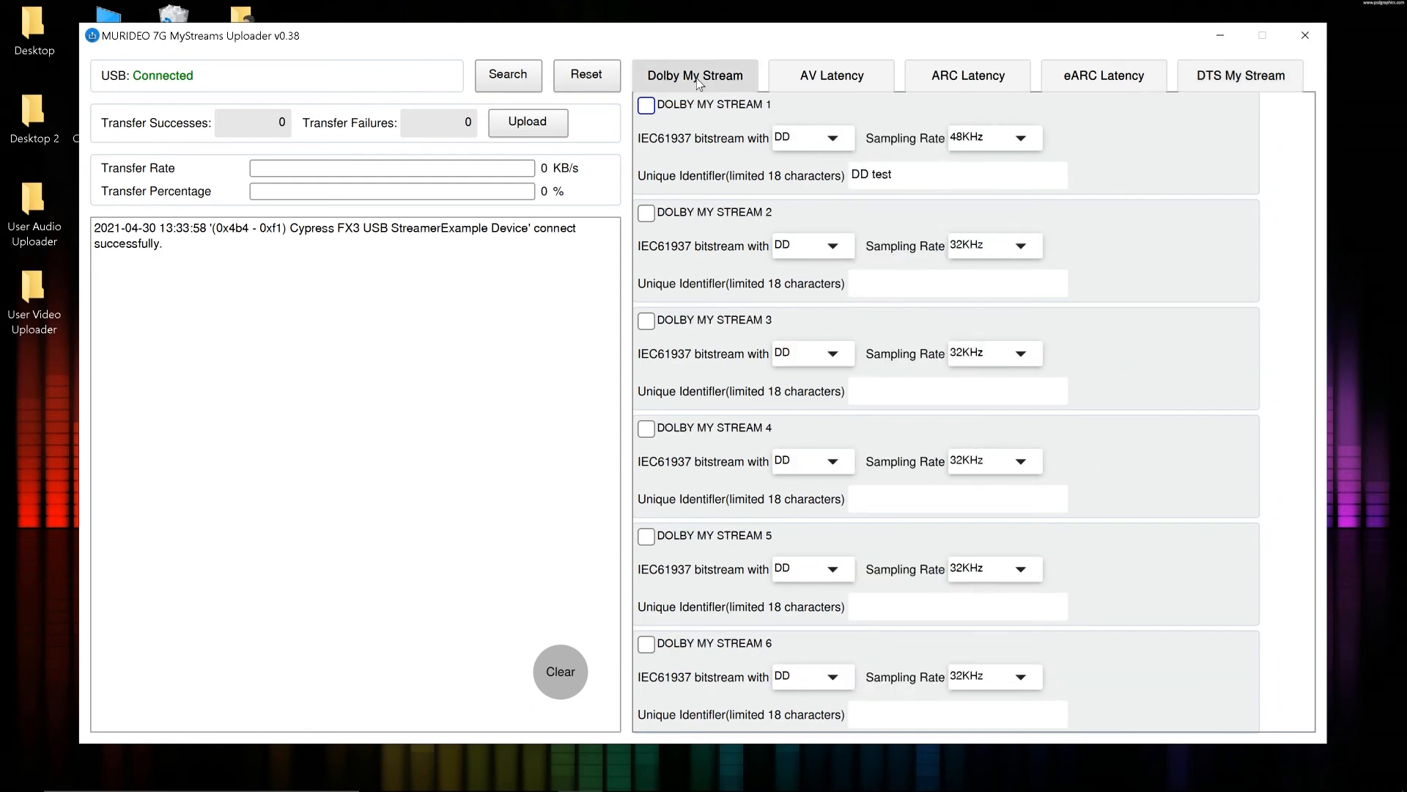
left_click(858, 81)
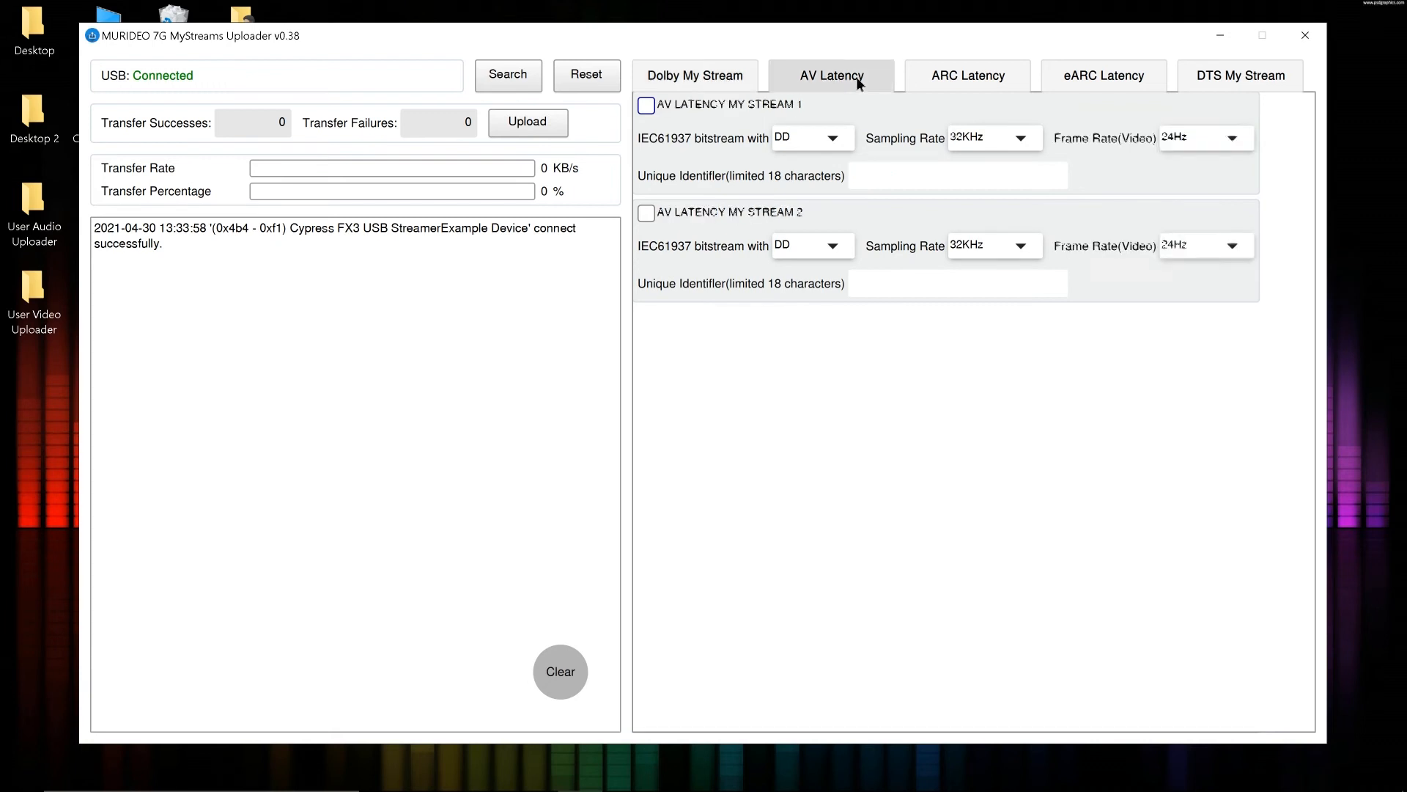
left_click(985, 81)
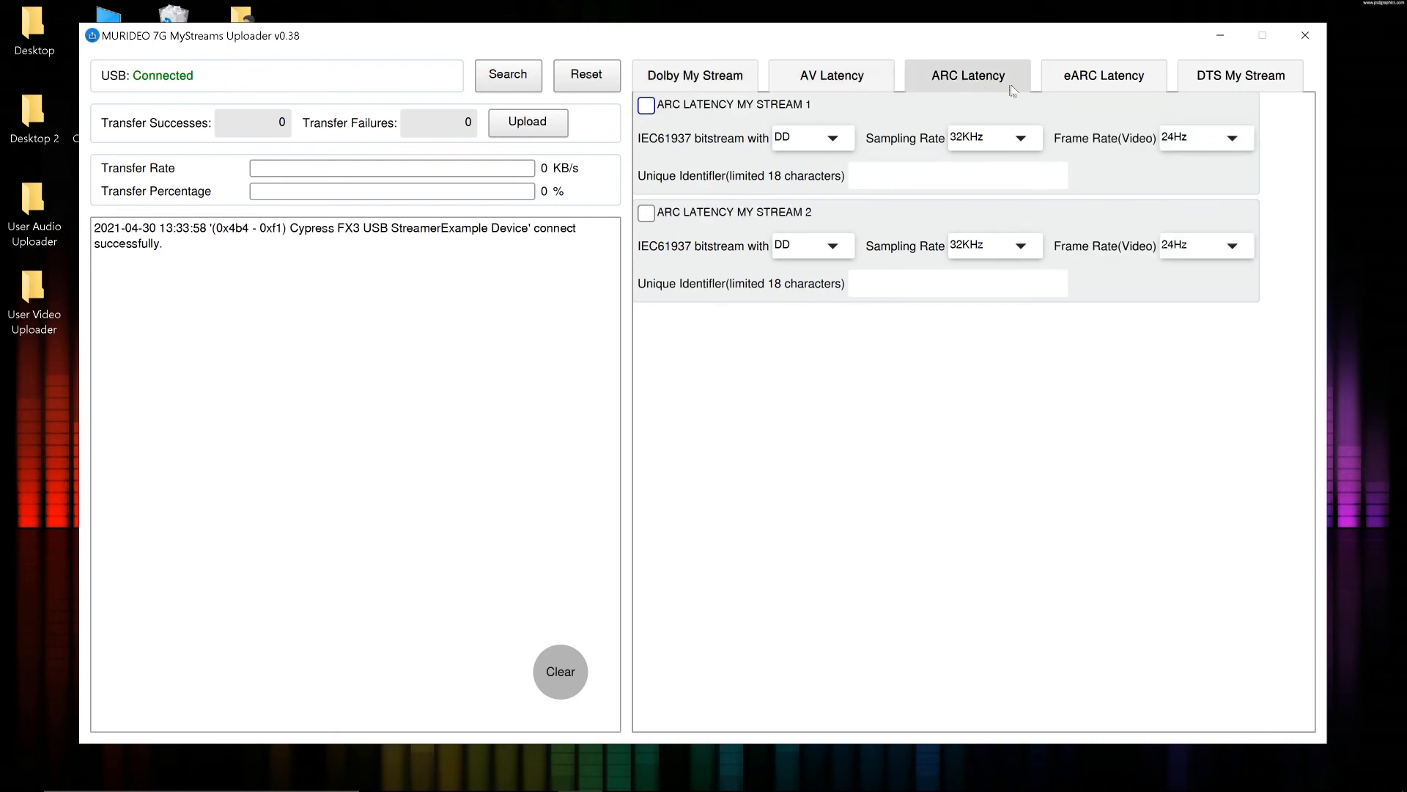
left_click(1102, 75)
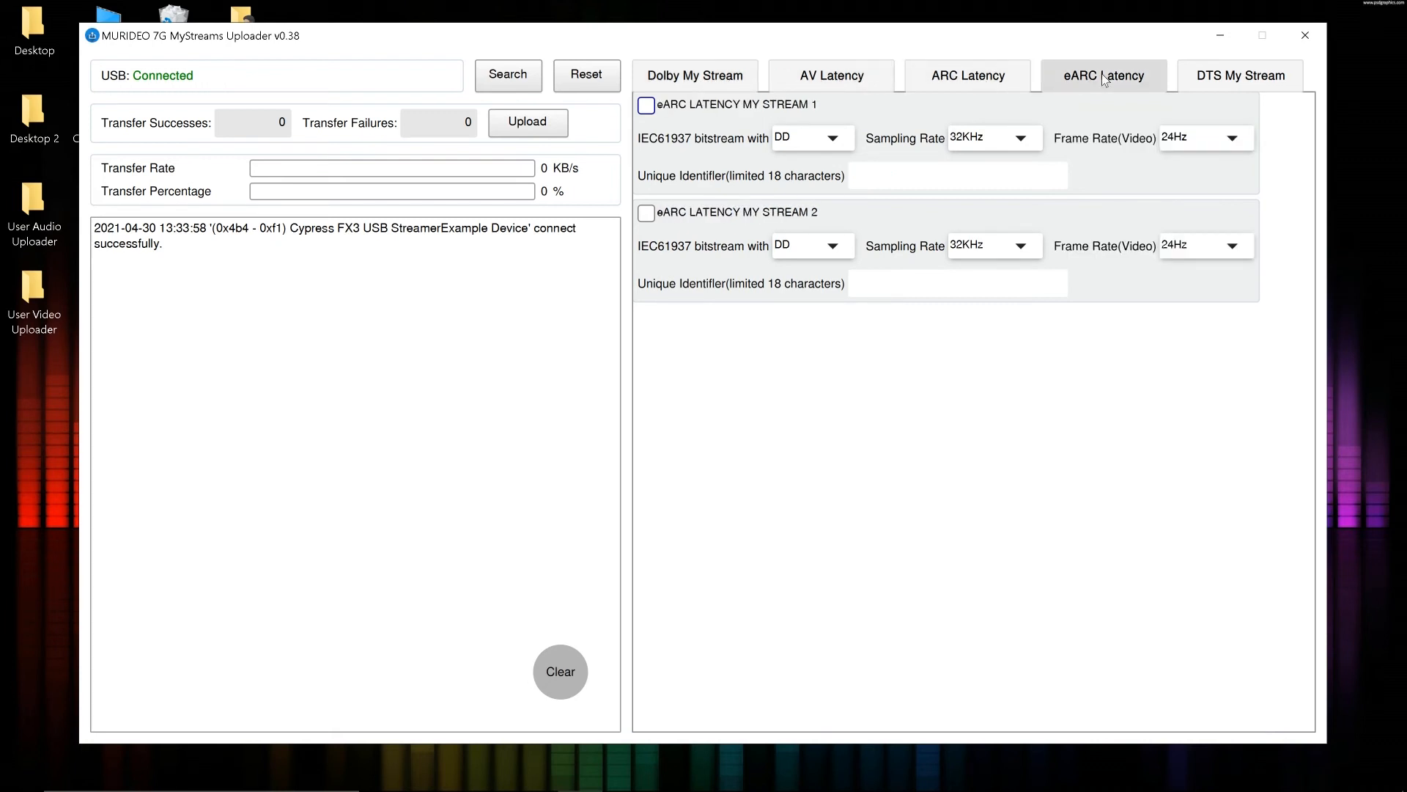
Choose the ac3 file 5.1_scan from the Desktop for DOLBY MY STREAM 1 and upload it to the device
left_click(698, 86)
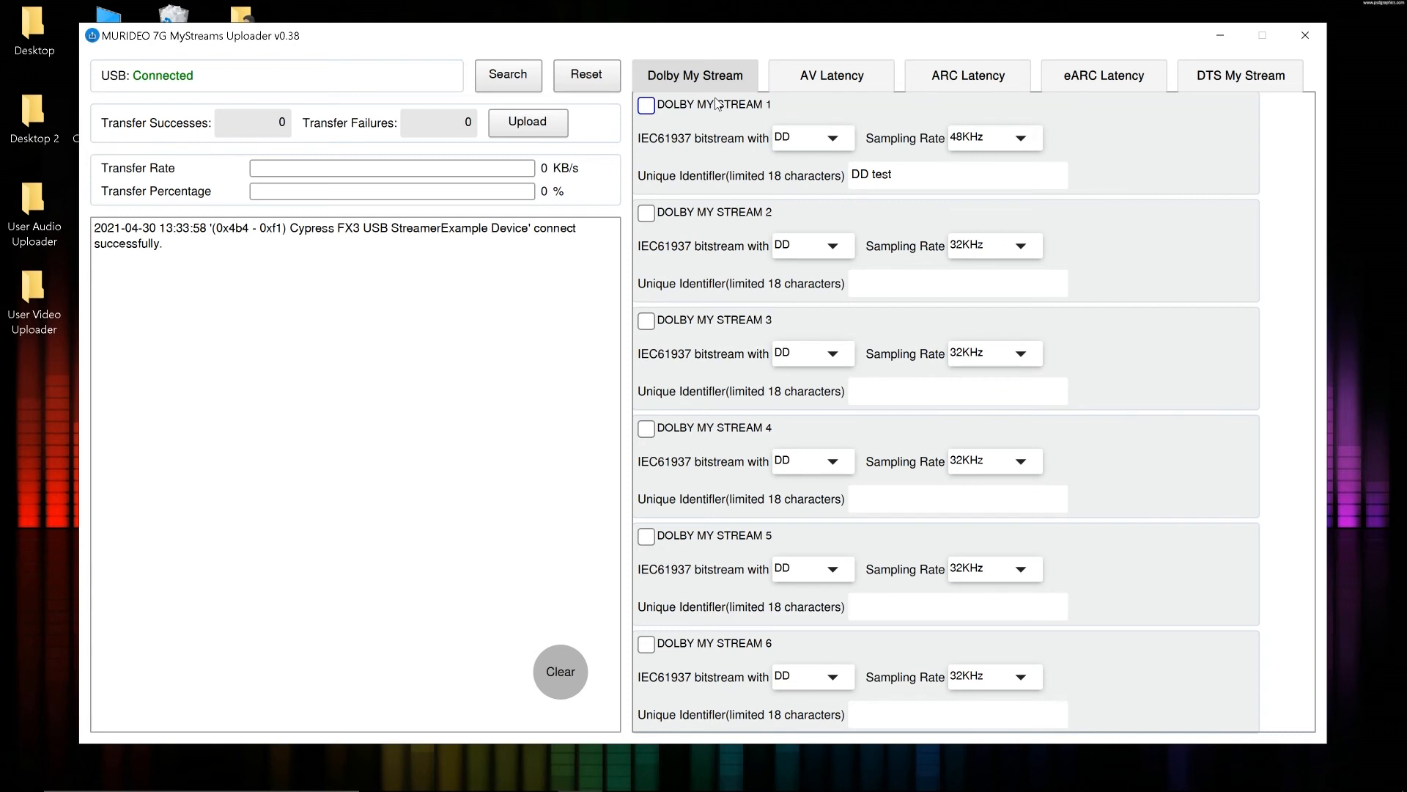
left_click(647, 107)
left_click(554, 122)
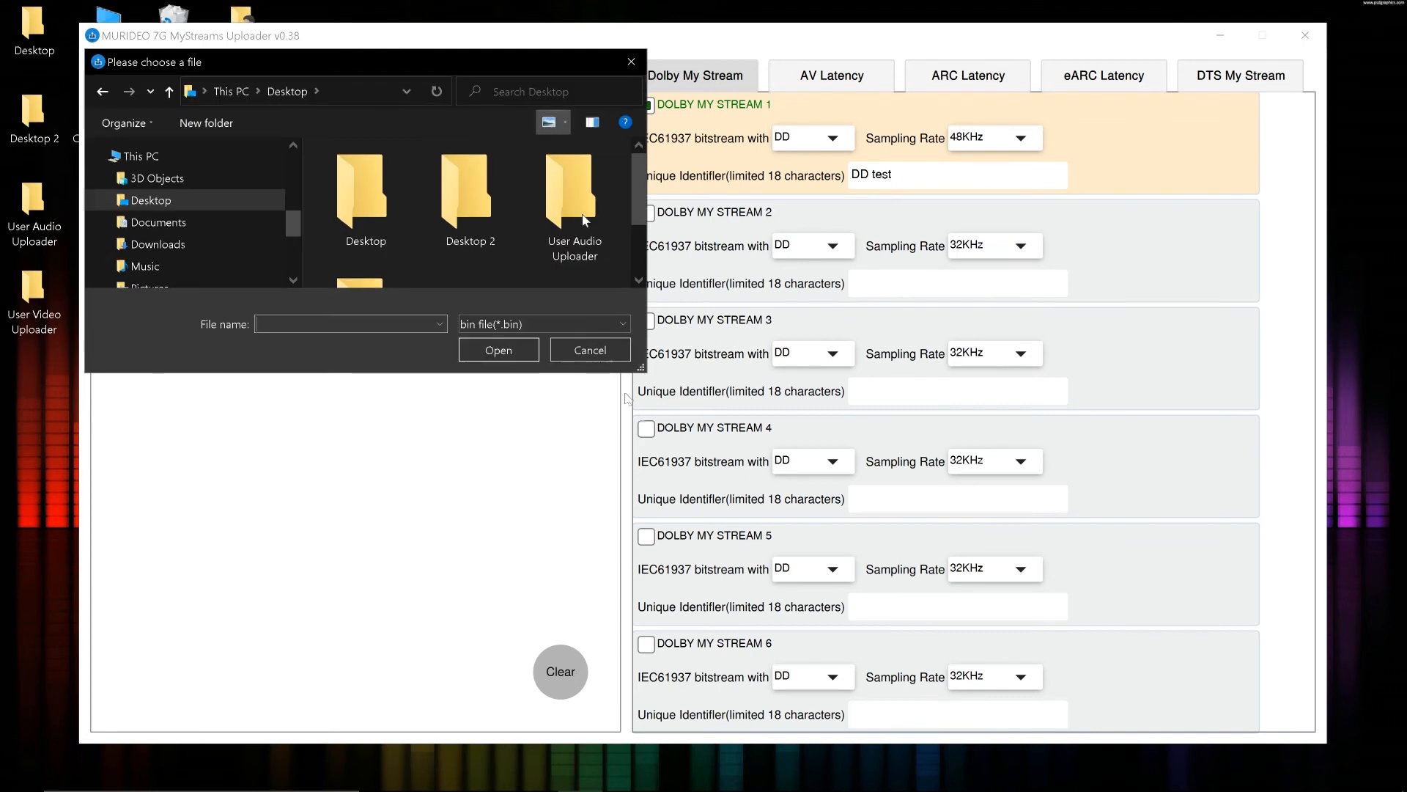
left_click_drag(651, 377, 749, 489)
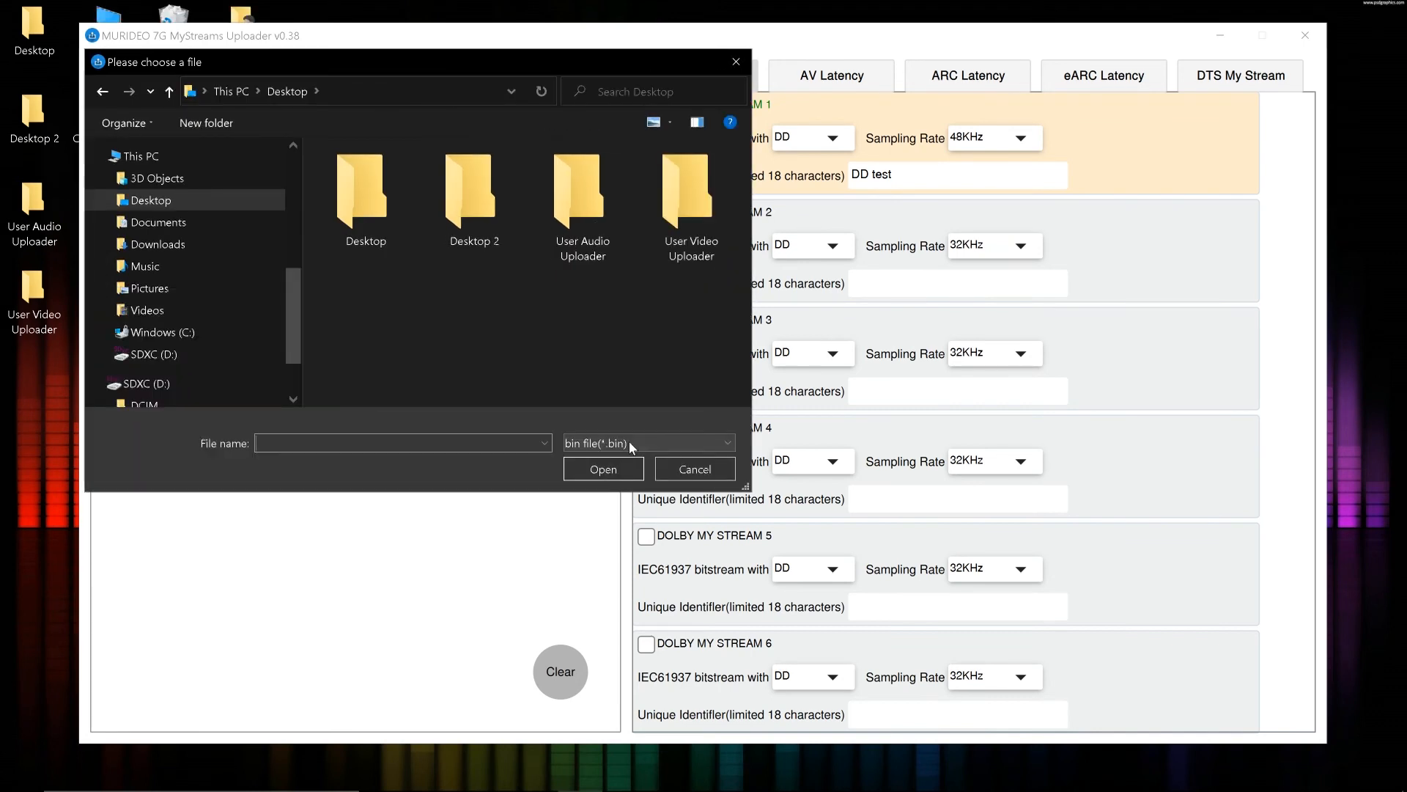
left_click(628, 443)
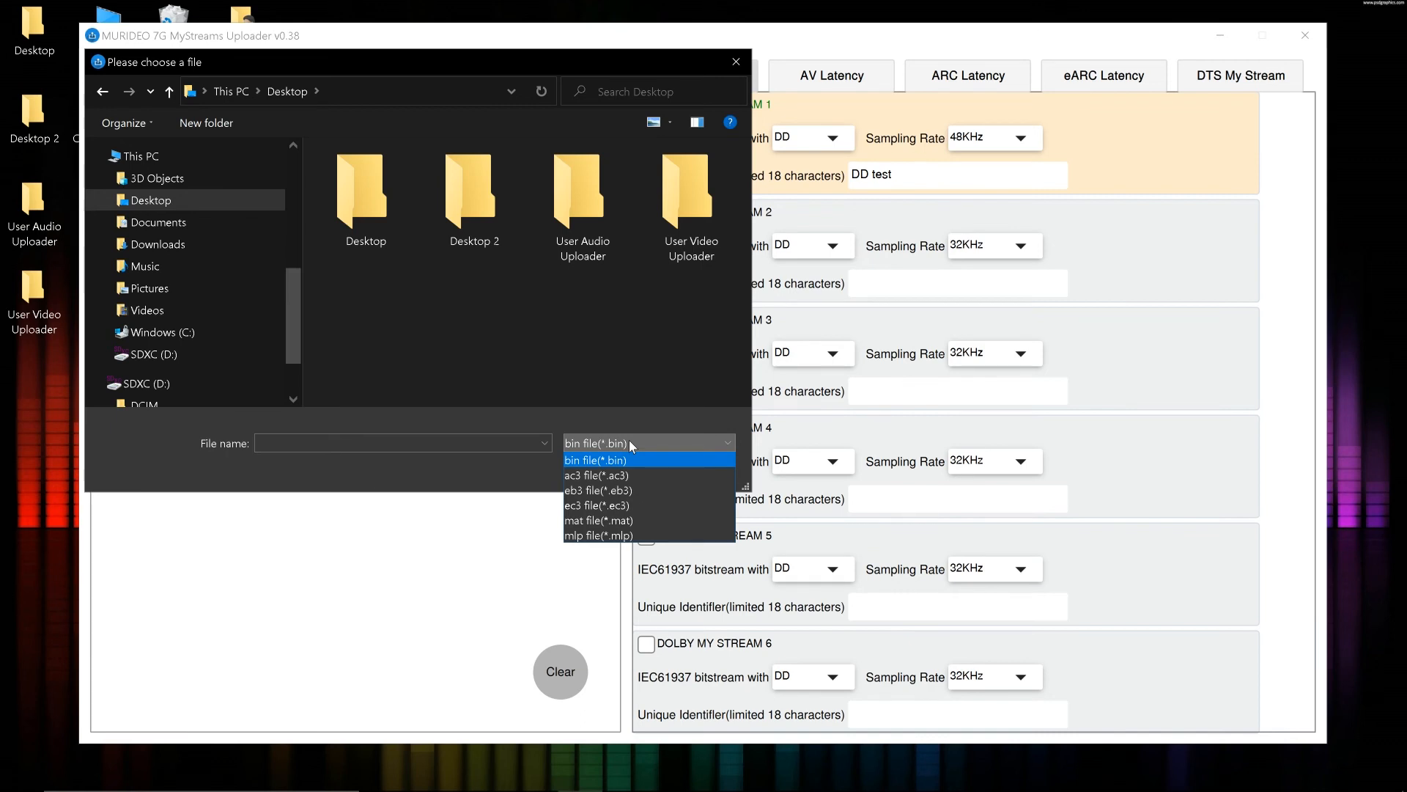
left_click(626, 475)
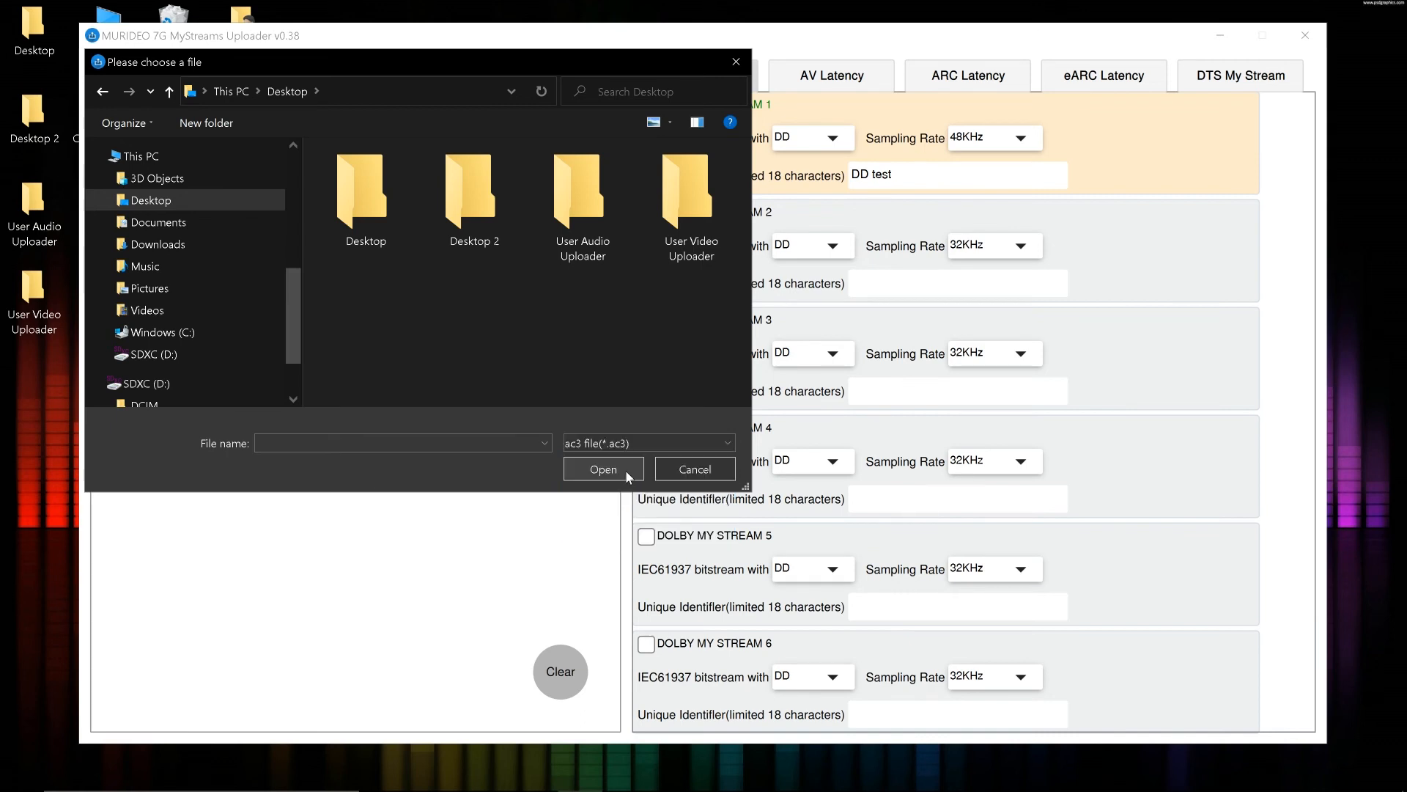
left_click(360, 336)
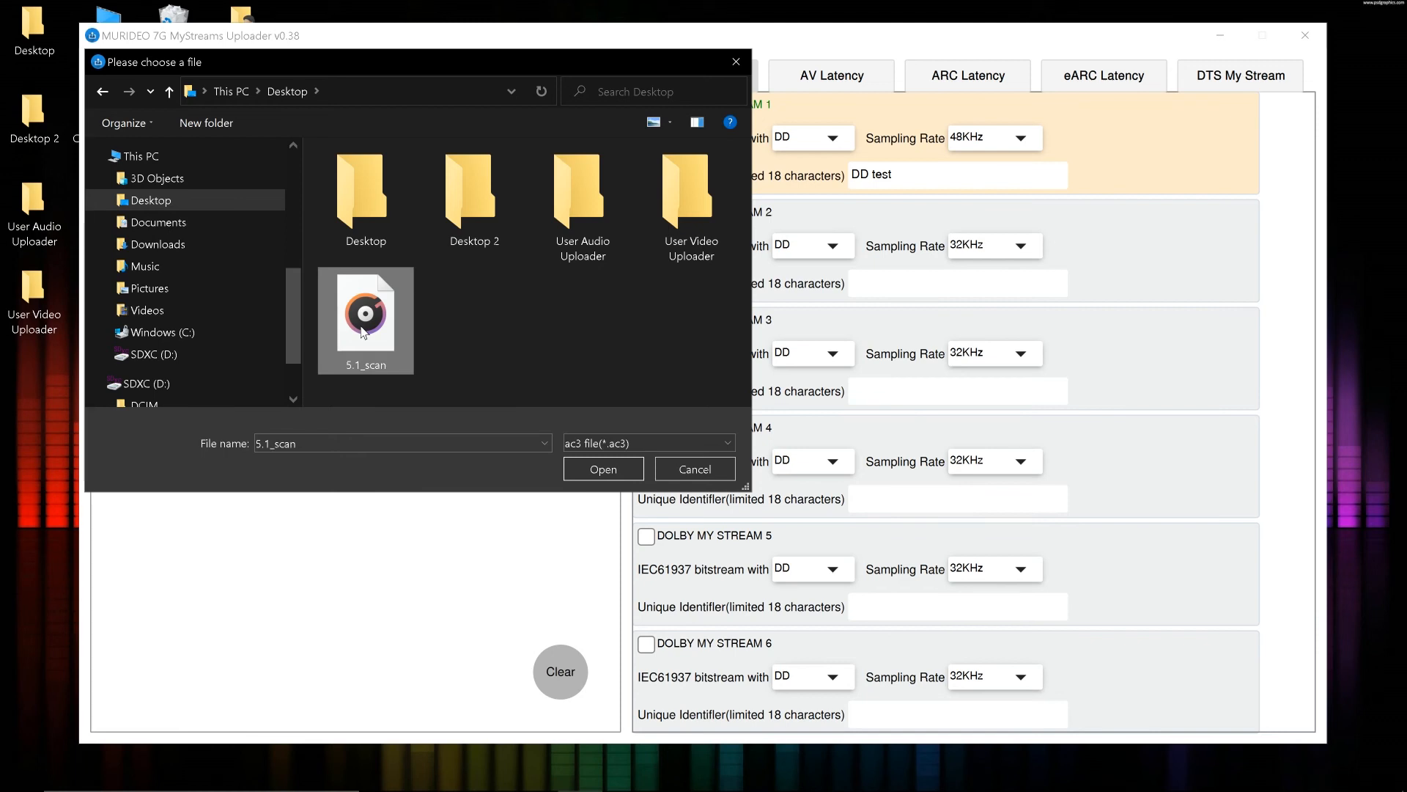
left_click(592, 472)
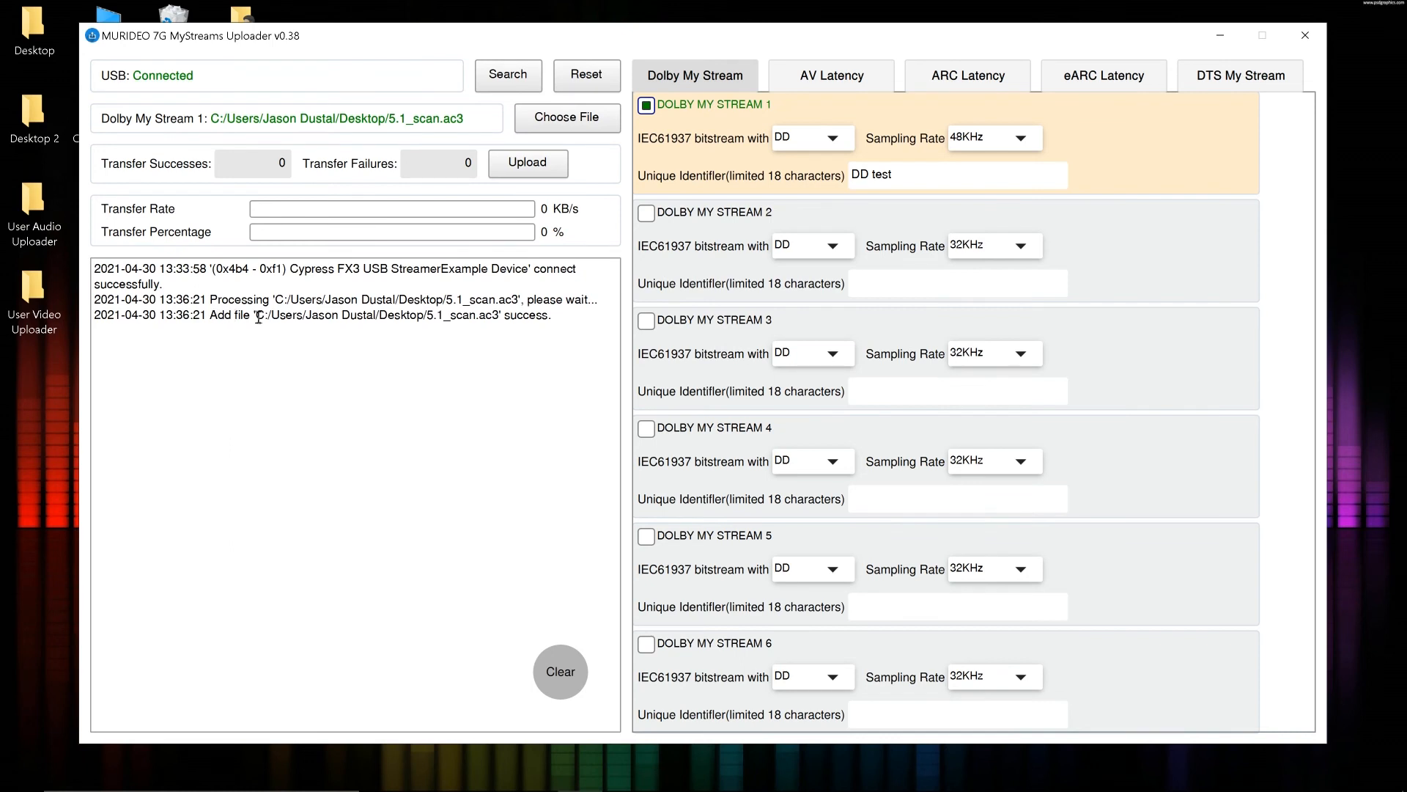
double_click(561, 316)
left_click(533, 166)
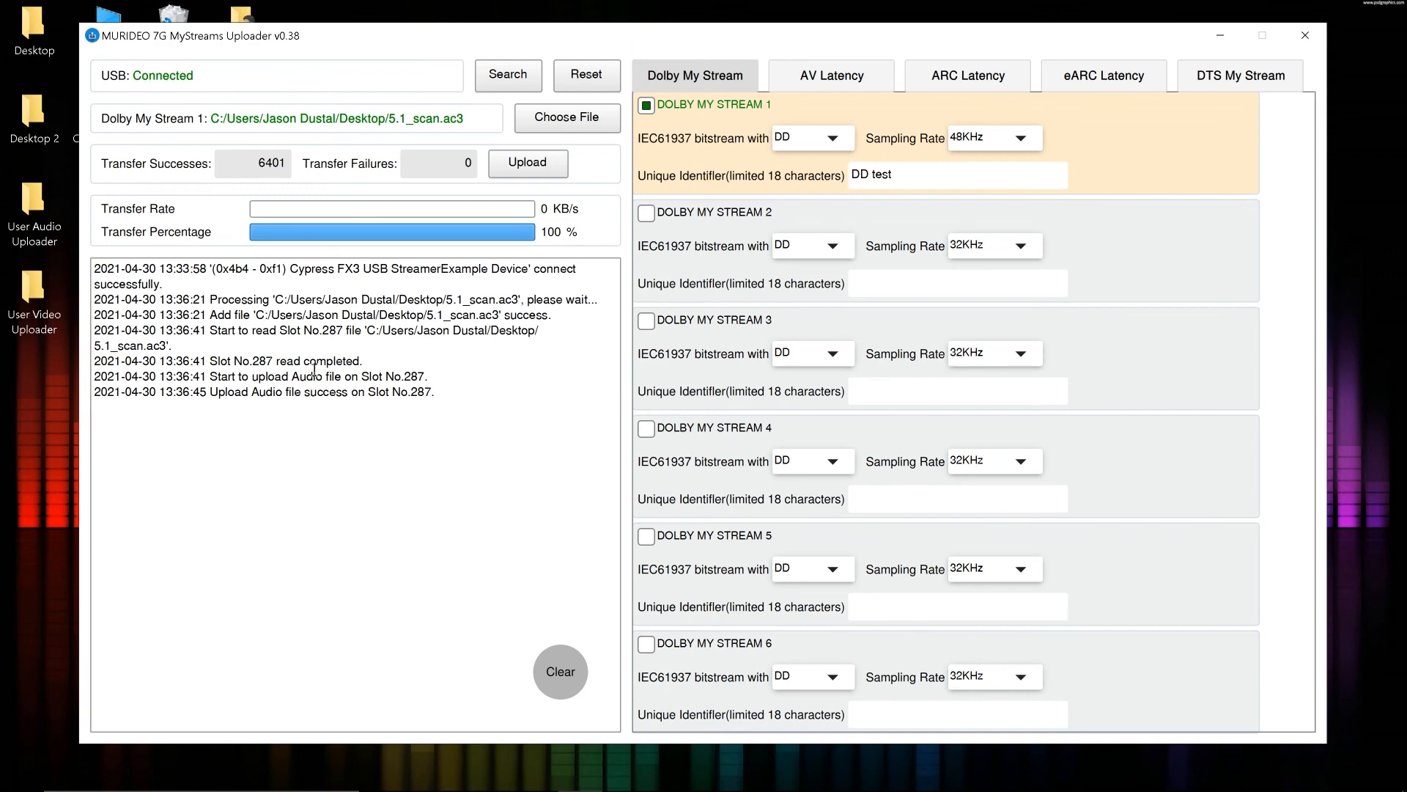
Close the audio uploader and launch the MURIDEO 7G v0.72 control software from Desktop > Murideo > Seven G > Control Software
left_click(1306, 36)
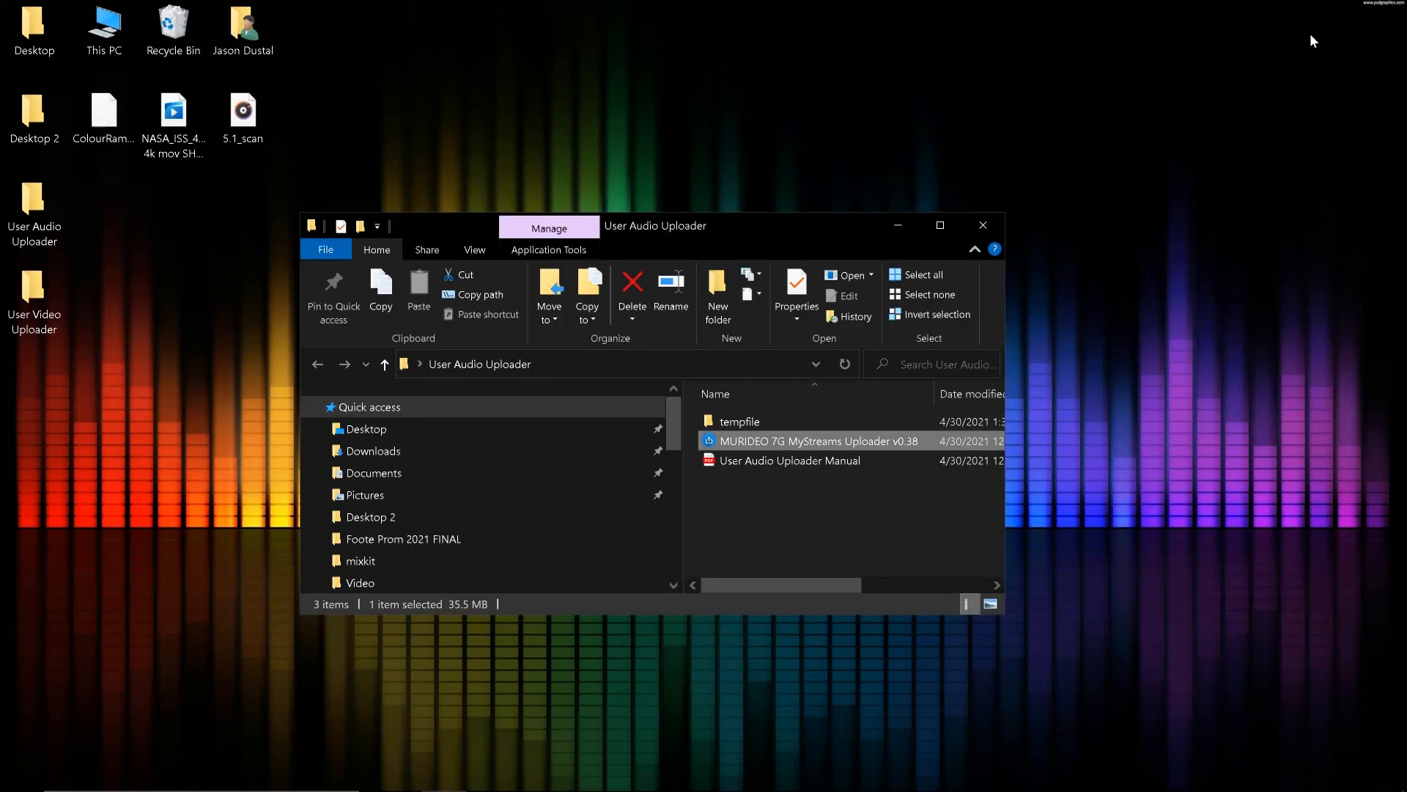
key("alt+Up")
left_click_drag(1012, 617, 1129, 619)
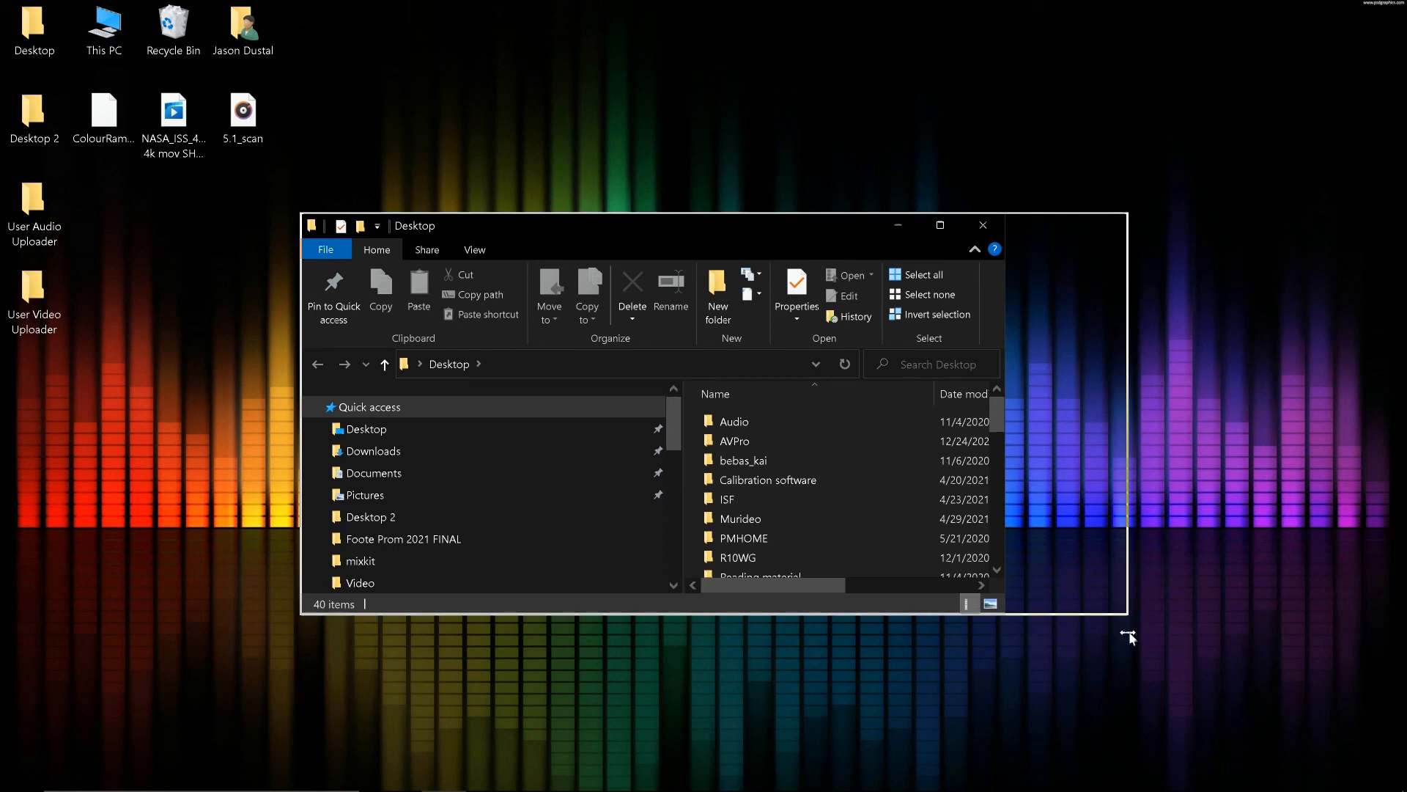
double_click(784, 518)
double_click(755, 558)
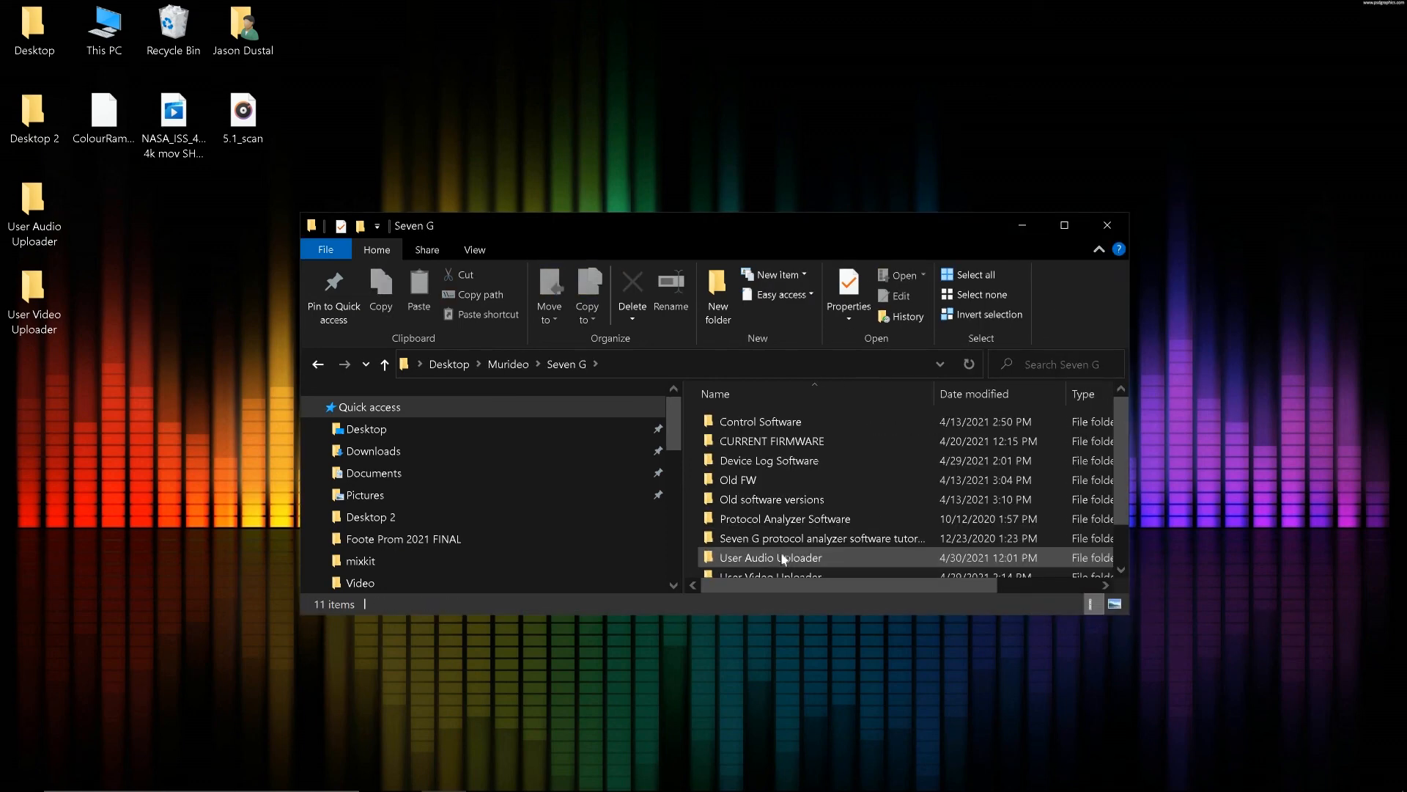
double_click(777, 422)
left_click(806, 440)
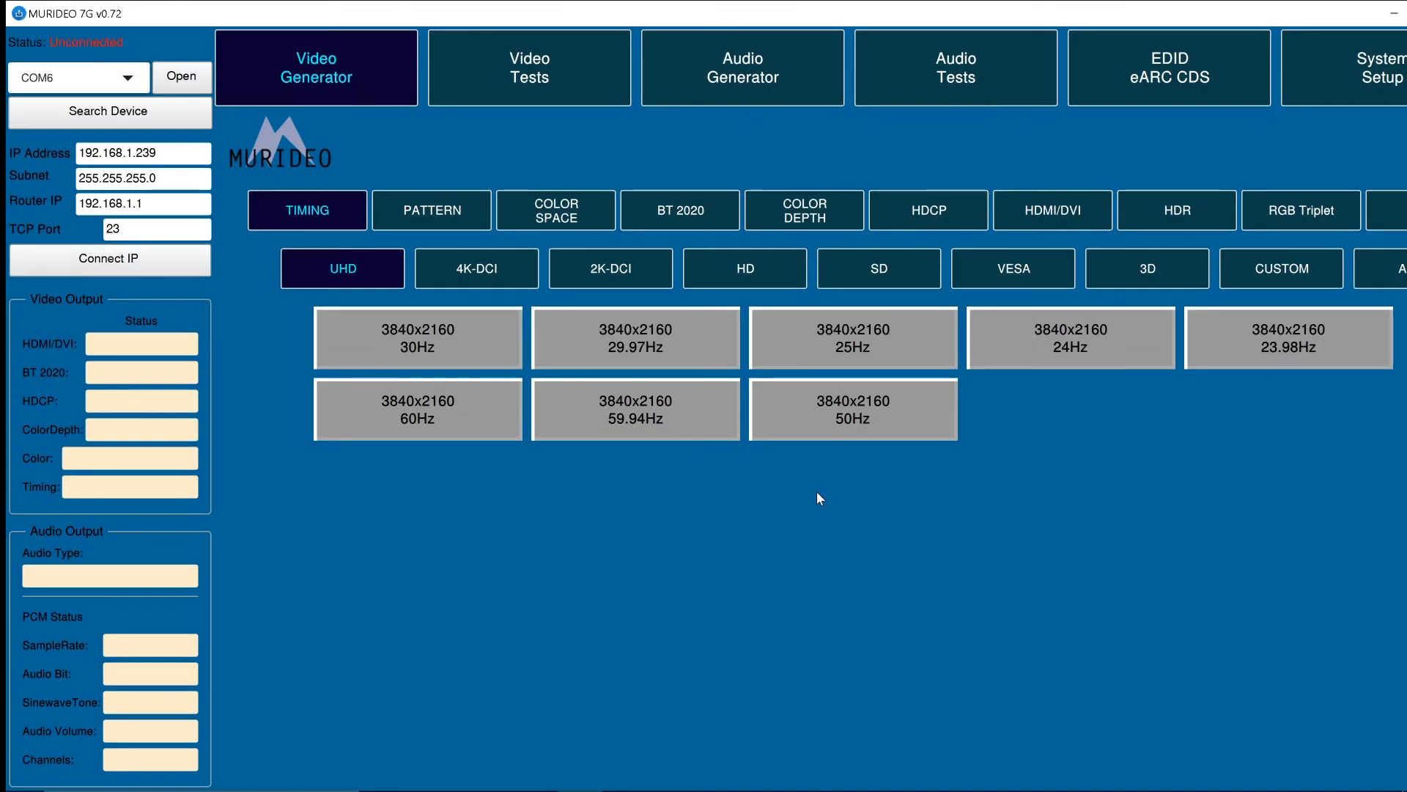
Check the user video clip slots, the user still pattern slots and the Dolby My Streams slots for the uploaded content
left_click(492, 87)
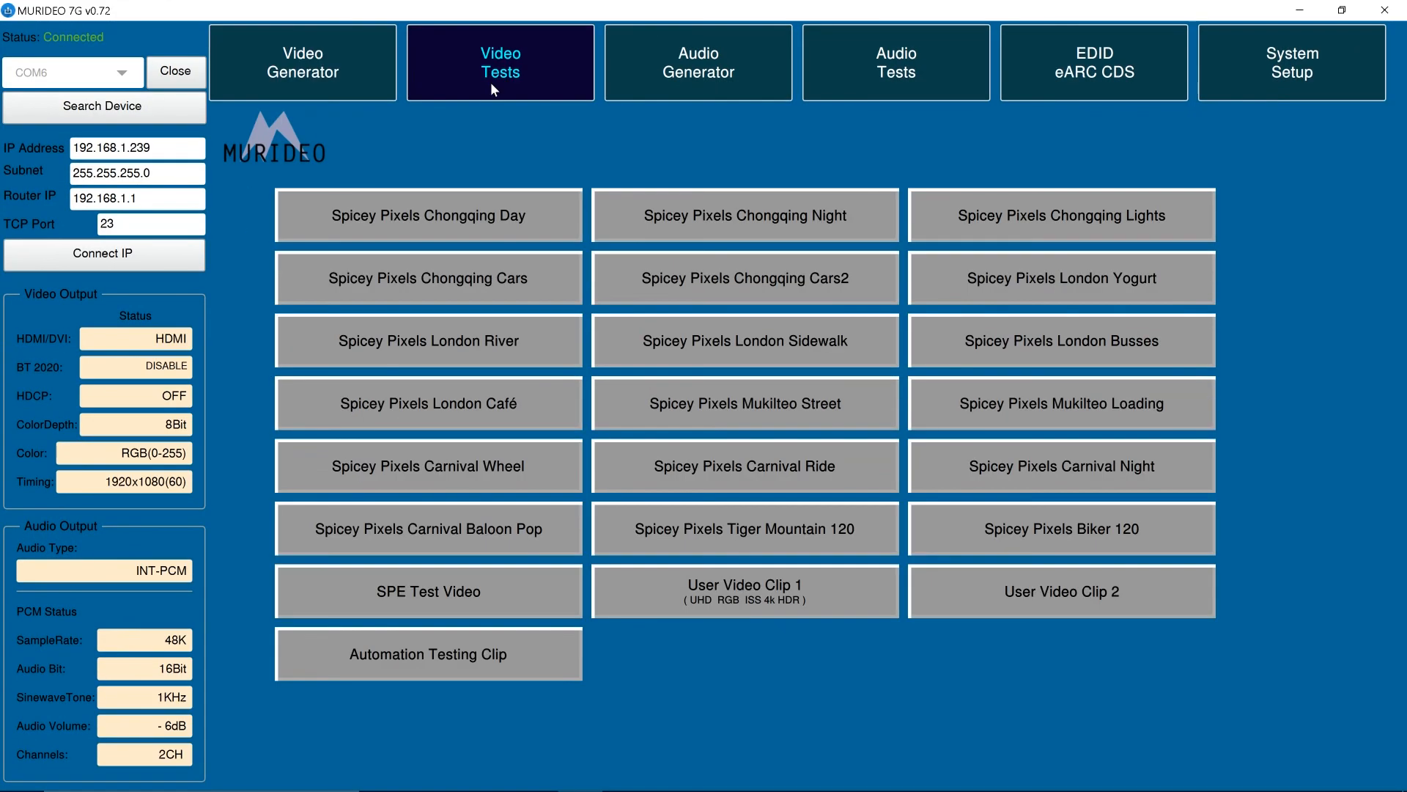
left_click(274, 78)
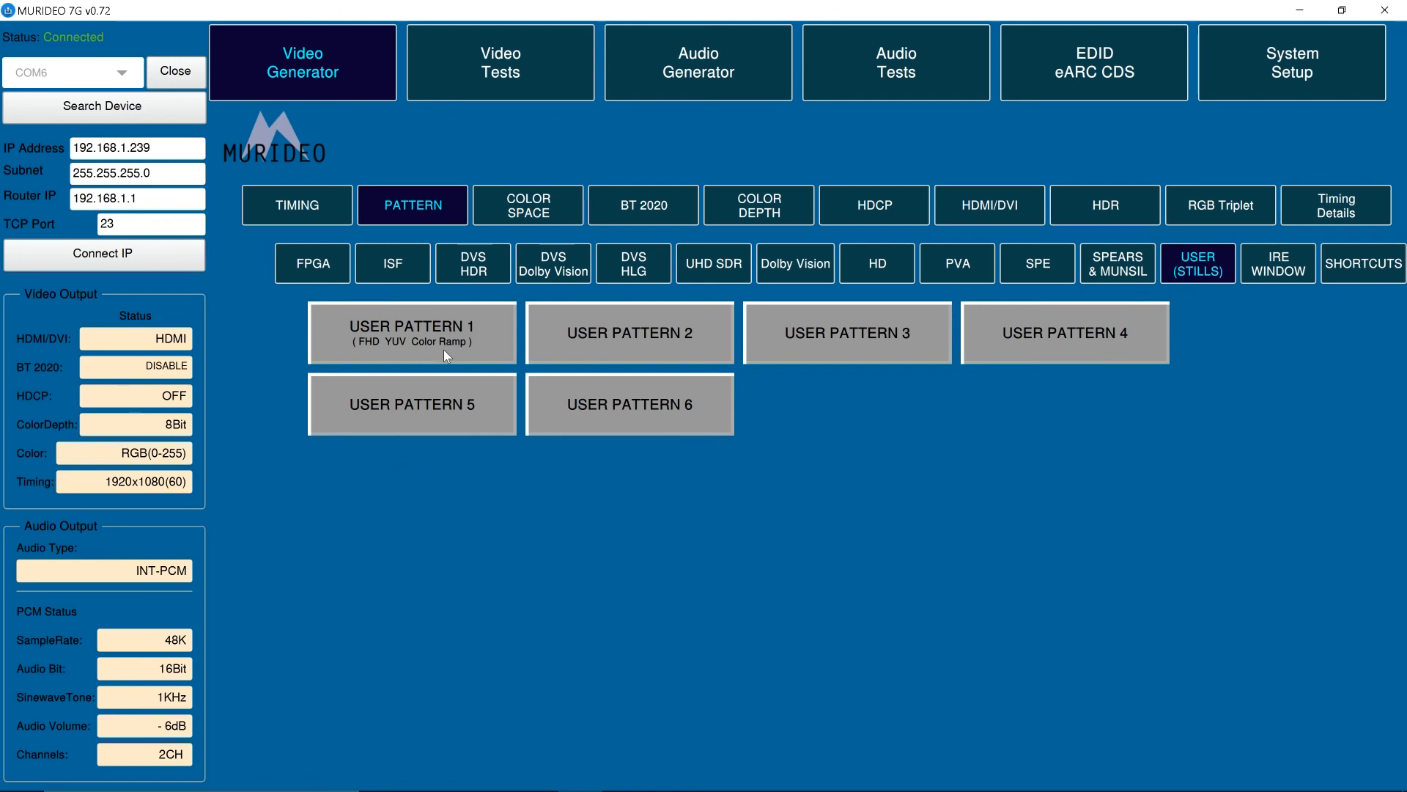
left_click(514, 66)
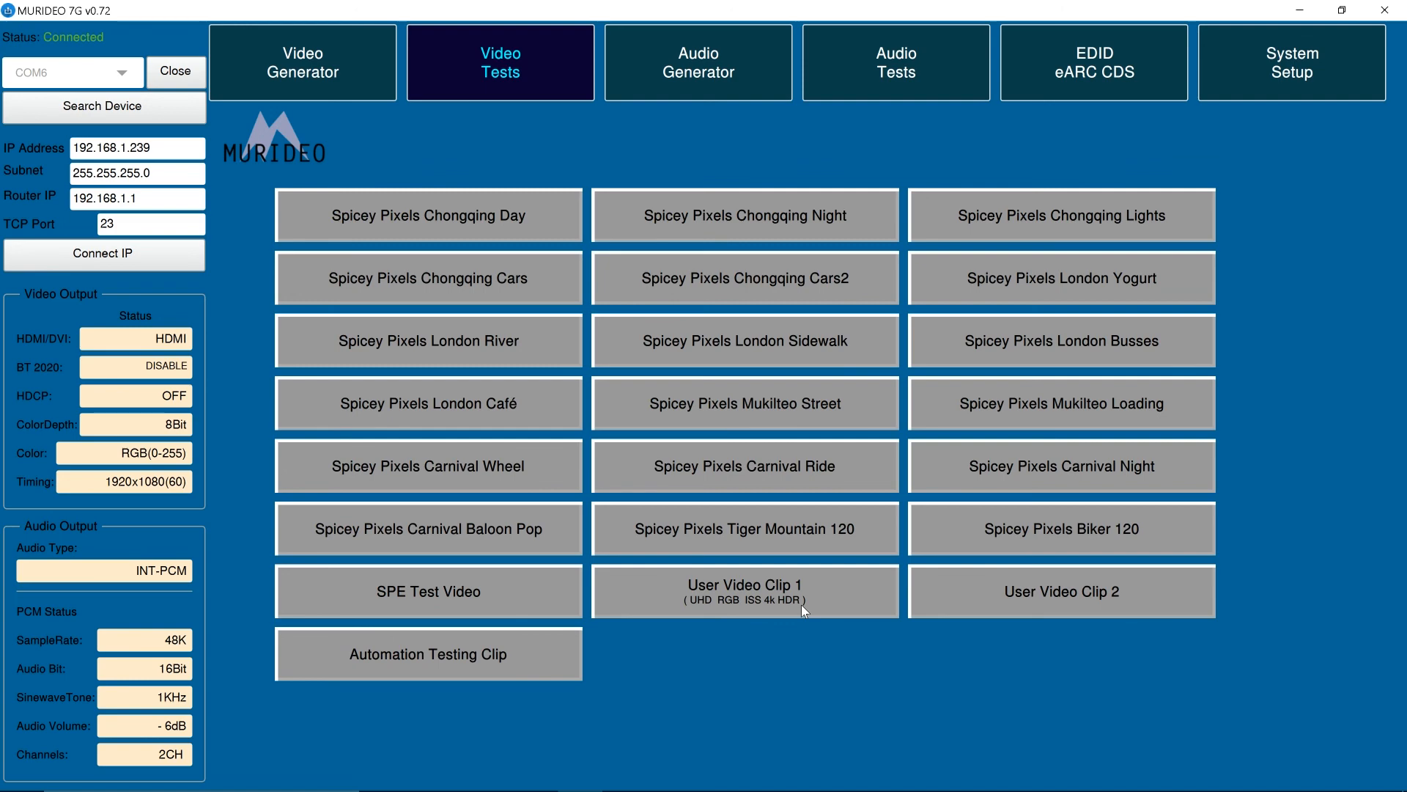
left_click(732, 59)
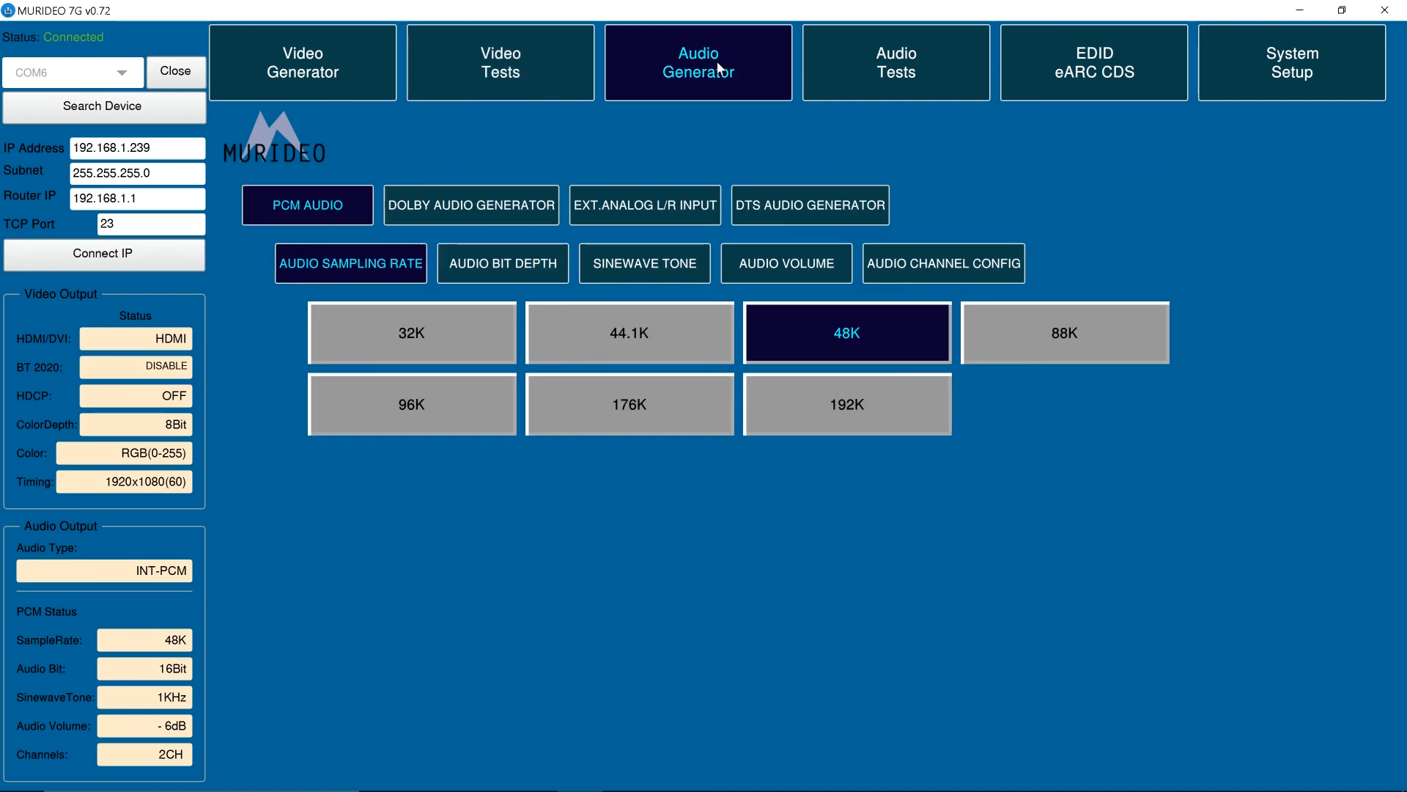
left_click(472, 201)
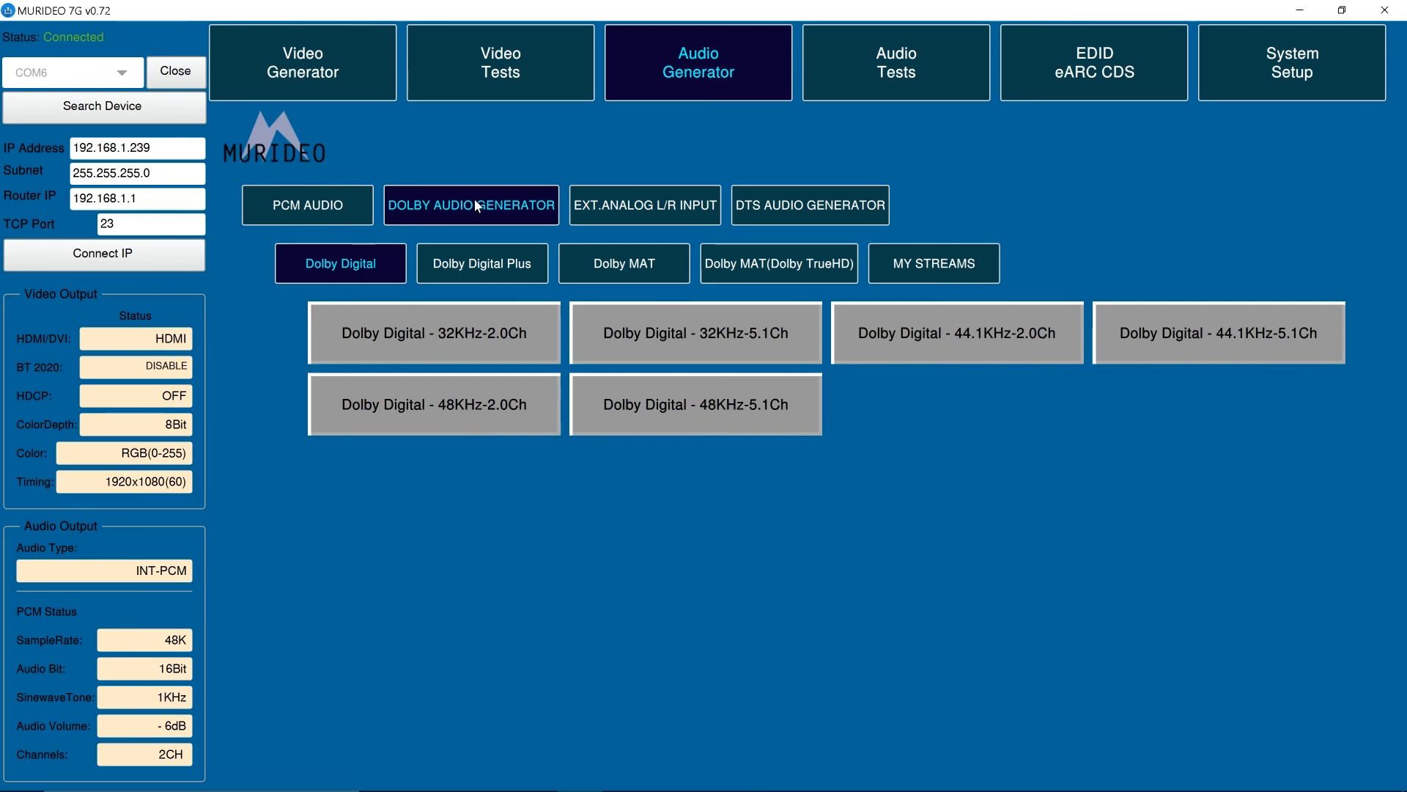
left_click(974, 262)
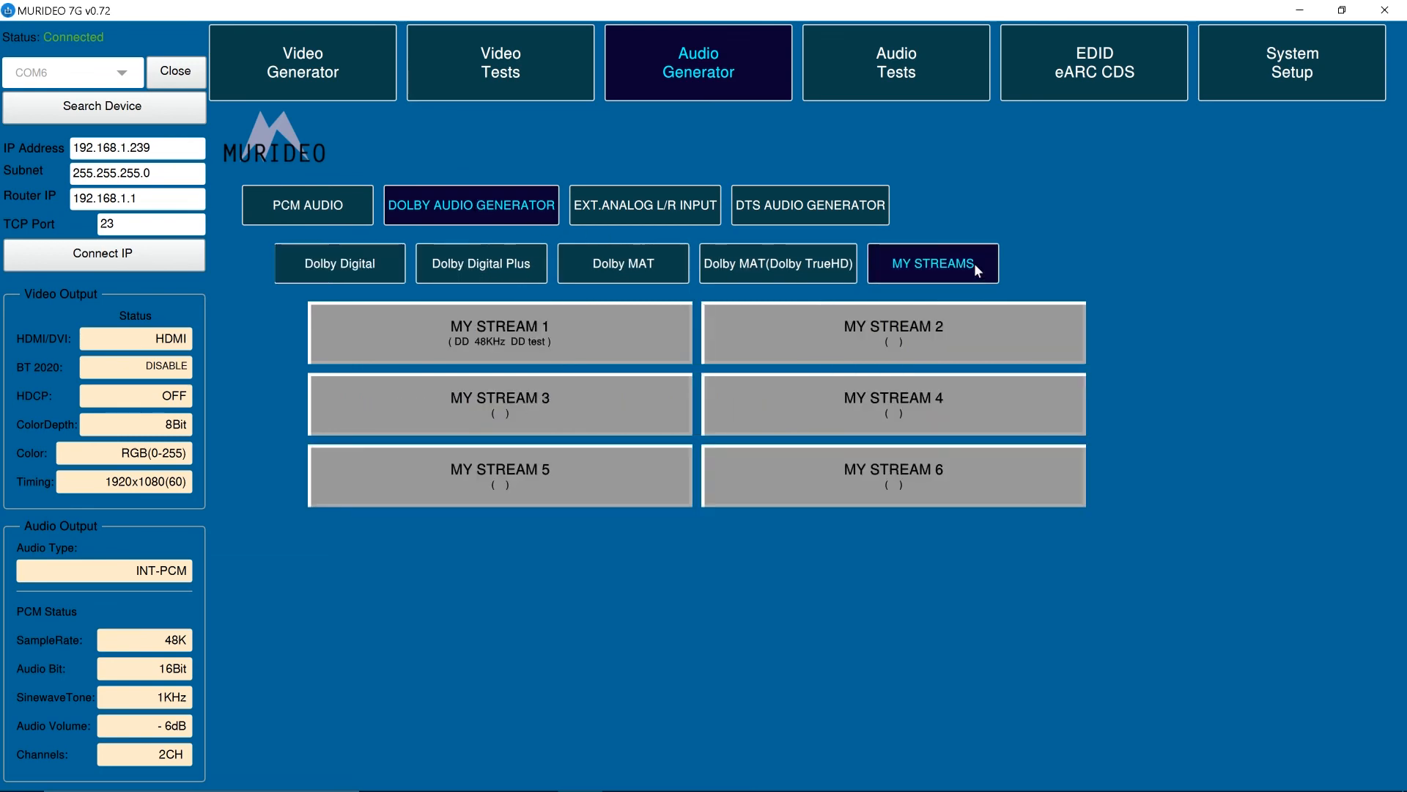